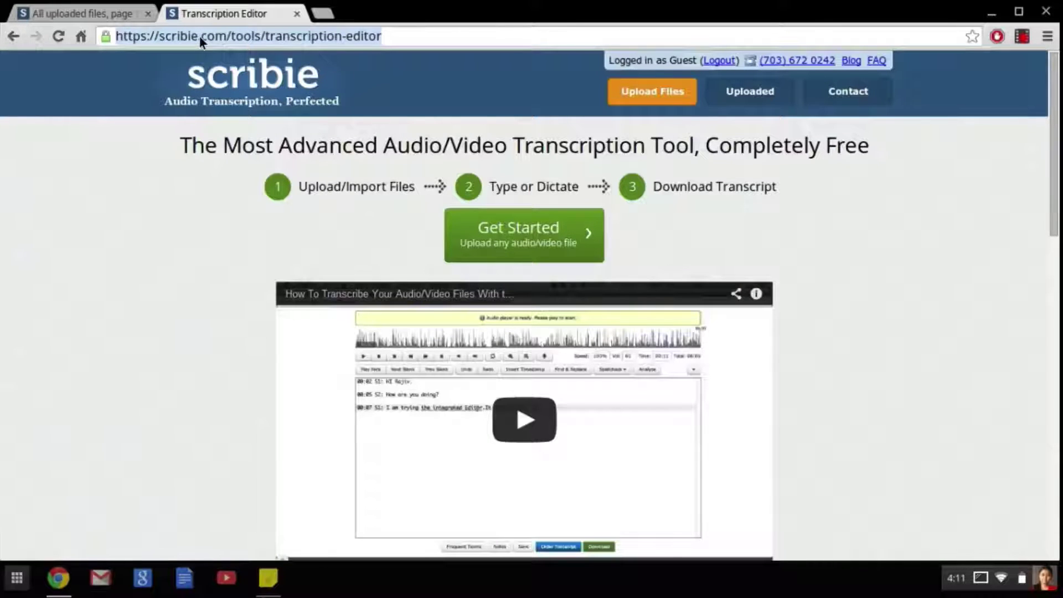
Scroll down through the transcription editor's feature list.
click(807, 248)
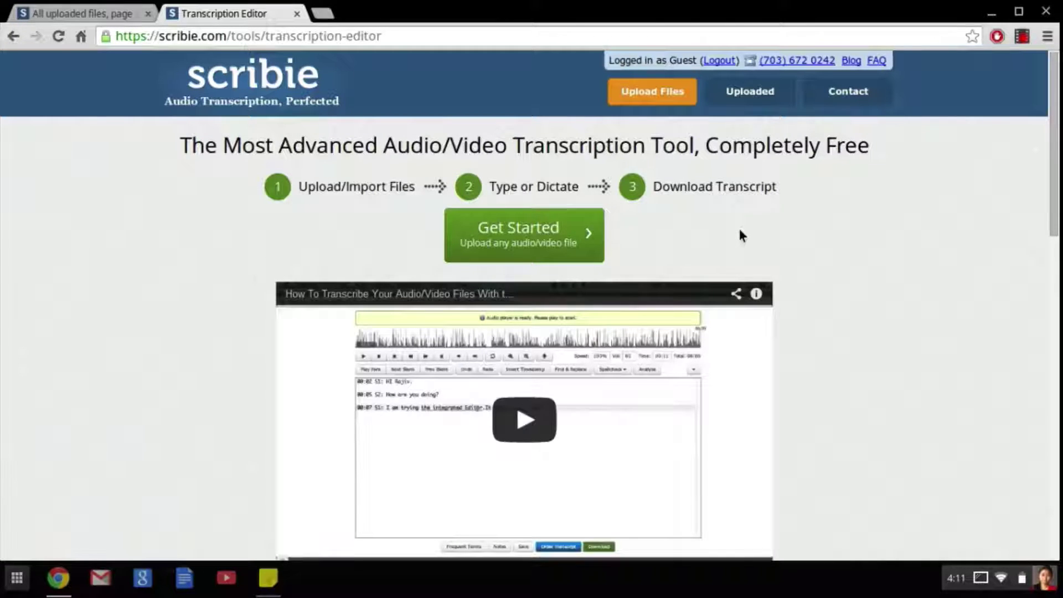
scroll(227, 307, down, 7)
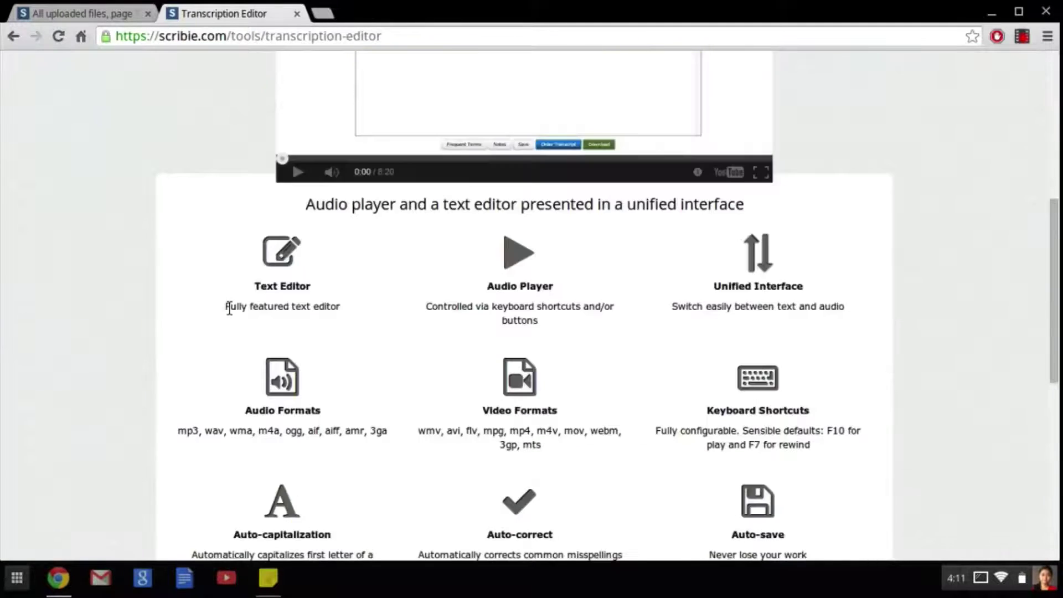
scroll(229, 309, down, 2)
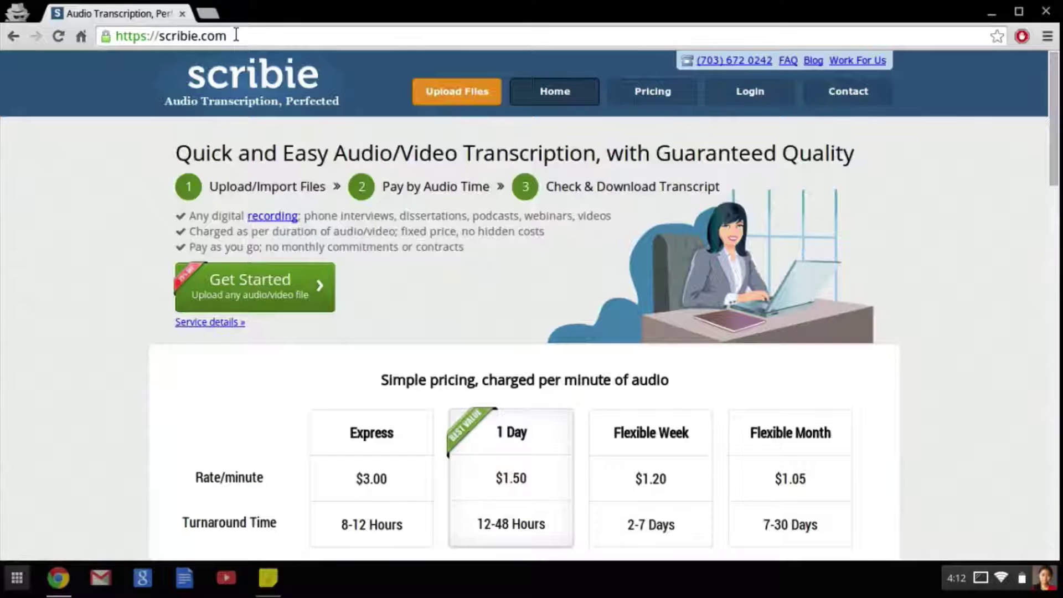
Import the 'How To Record Skype Calls Free' YouTube video using the link copied from Google Keep.
click(455, 95)
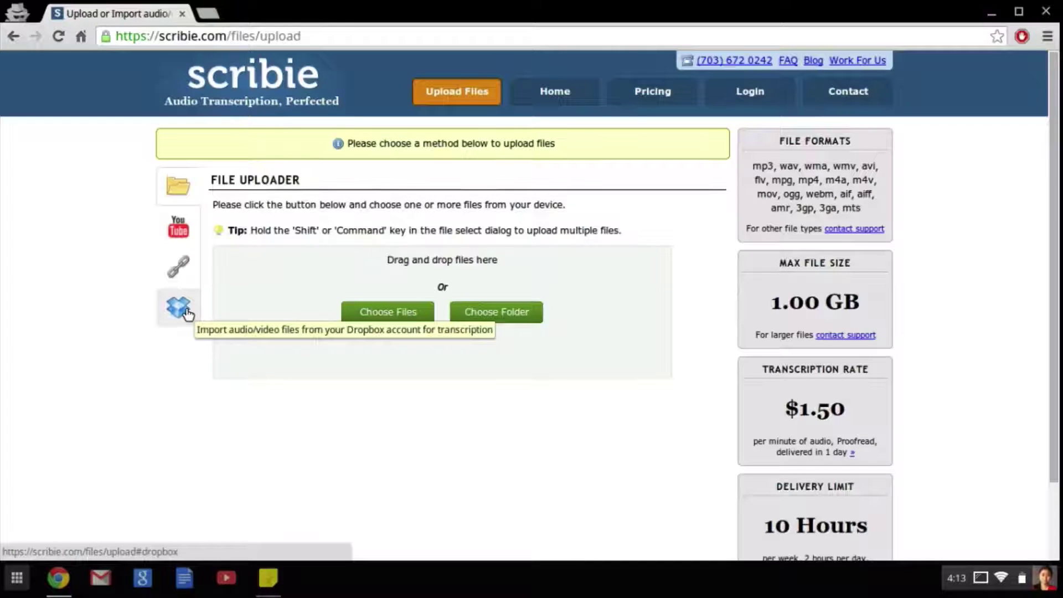
click(188, 232)
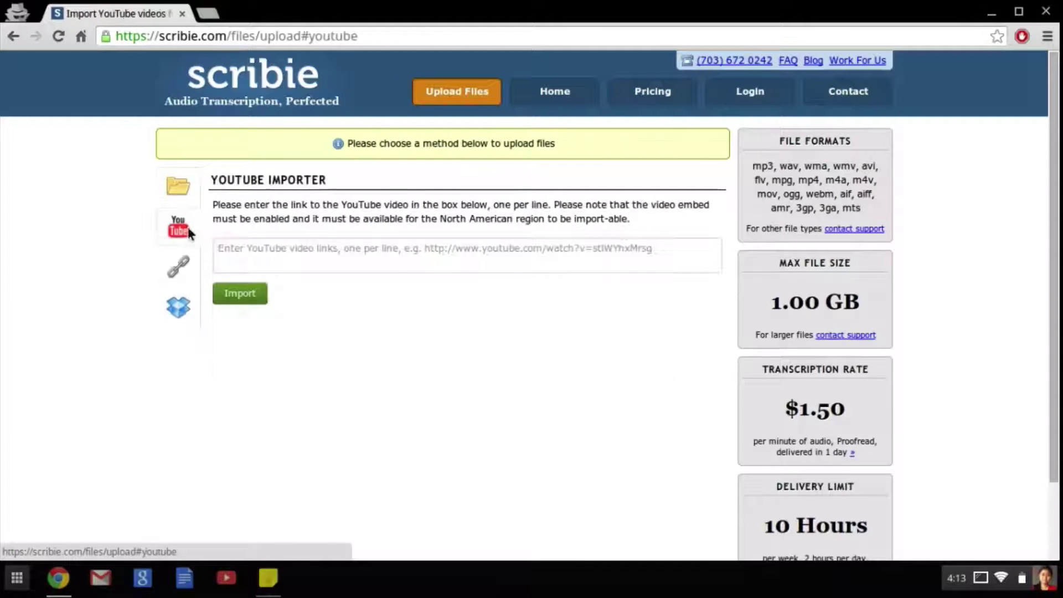
click(262, 578)
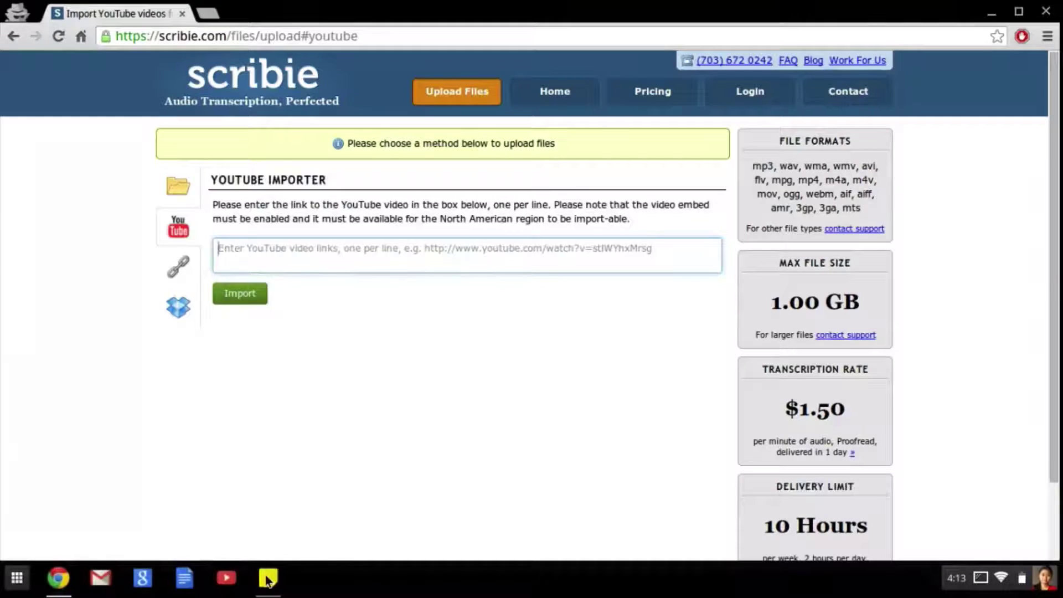
key(alt+Tab)
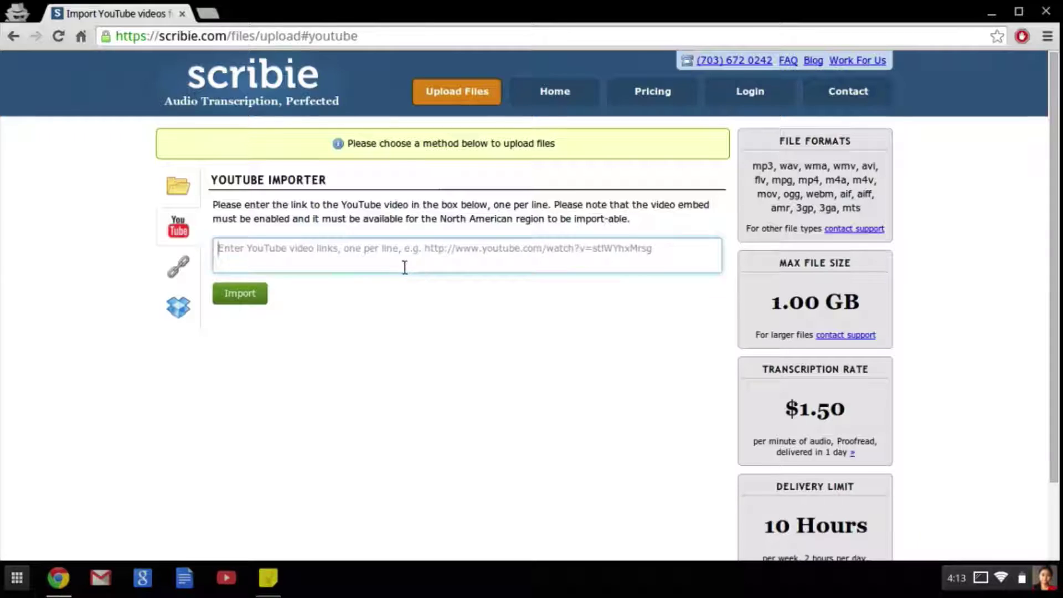
click(363, 249)
text(http://www.youtube.com/watch?v=stlWYhxMrsg)
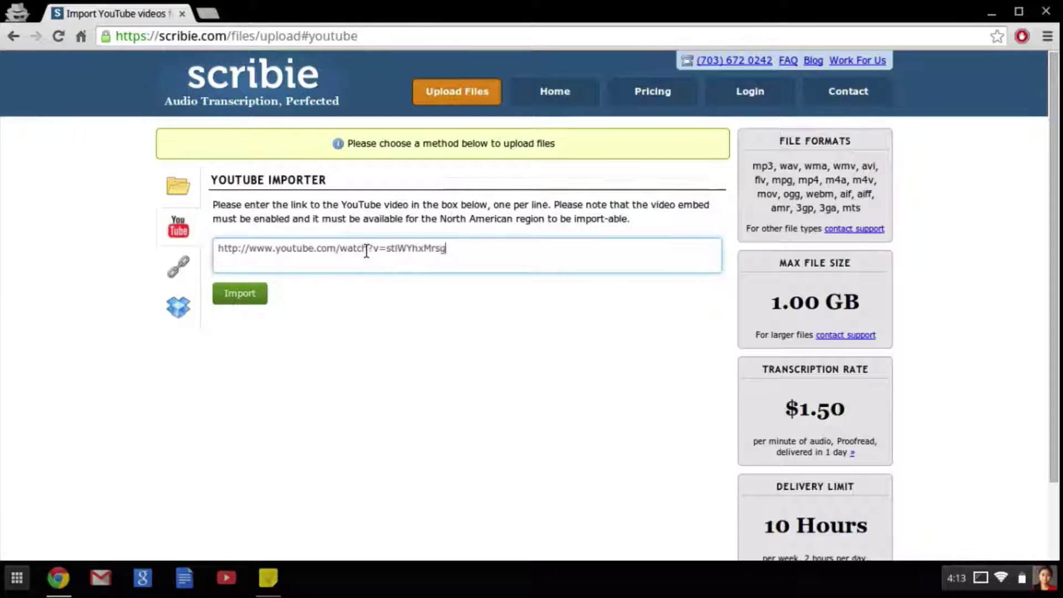
click(254, 302)
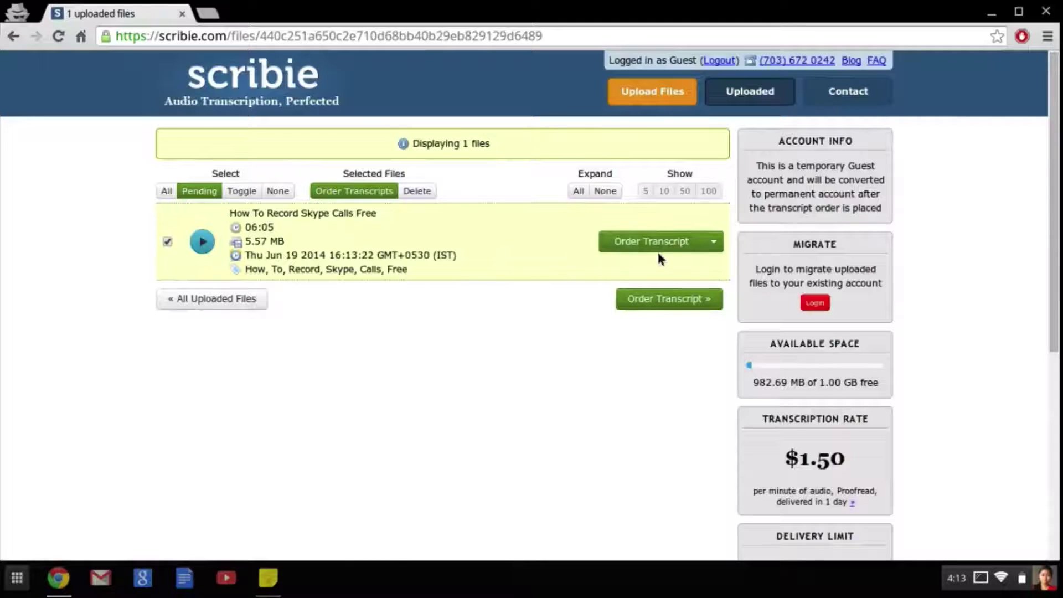
Choose Transcribe for the Skype-calls file and close the Illustrated Guide.
click(714, 242)
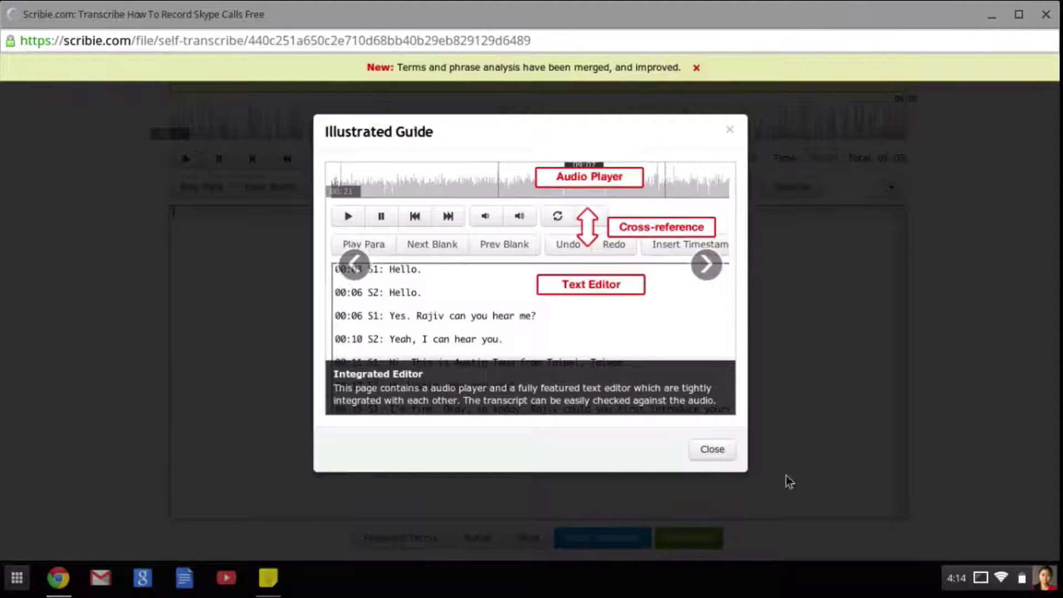
click(714, 449)
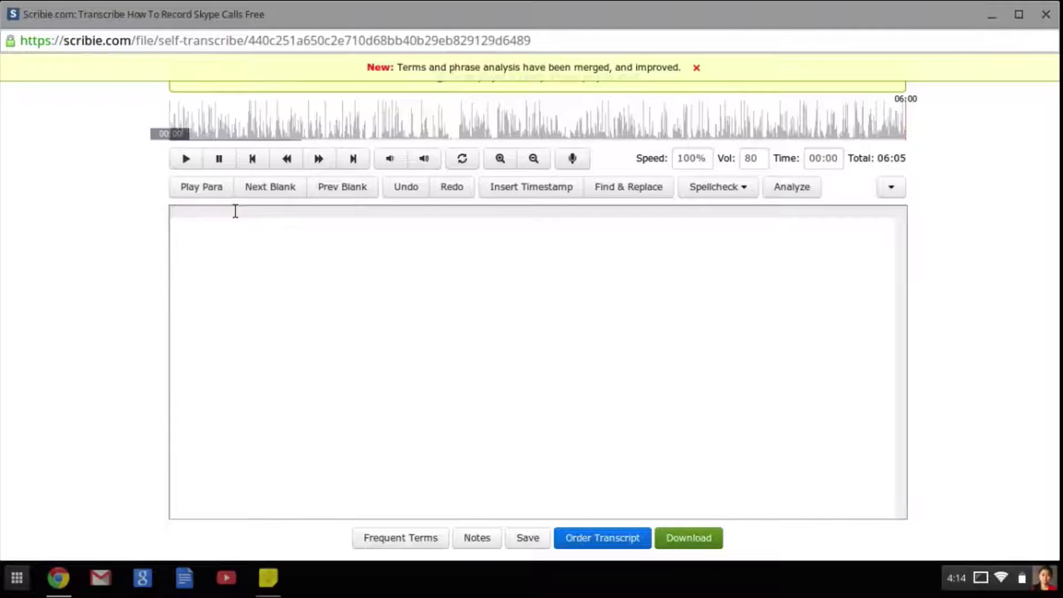
Add a timestamp, play the audio and type the first line 'Hi Rajiv'.
click(508, 188)
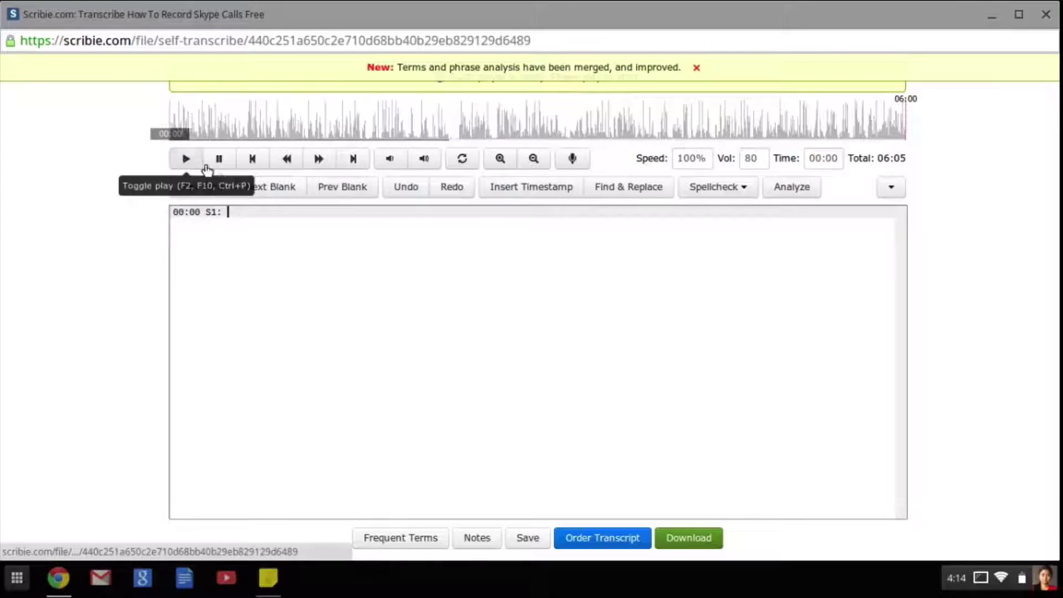
click(224, 184)
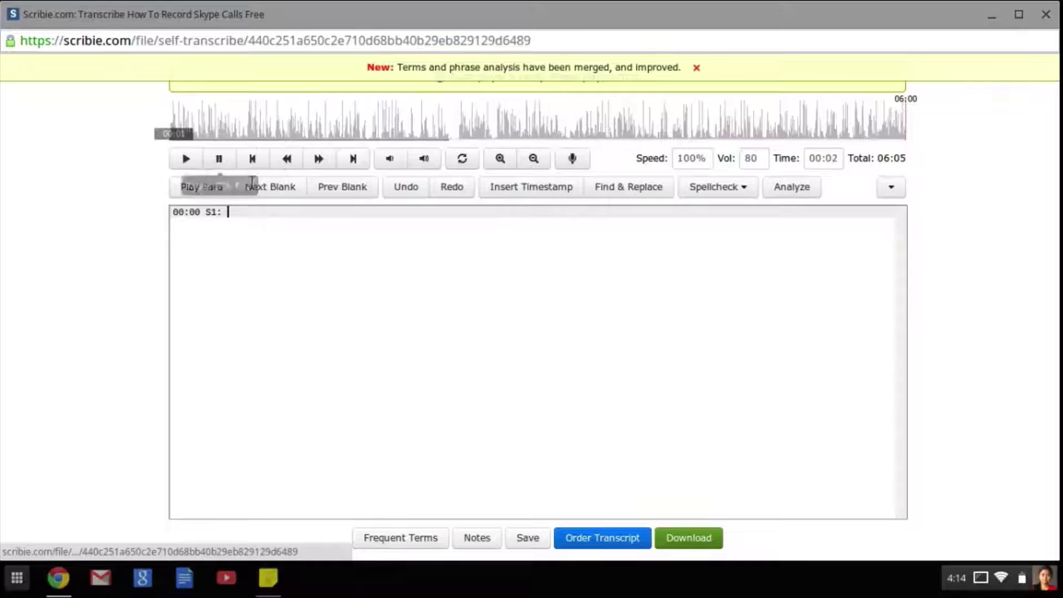
text(Hi Rajiv)
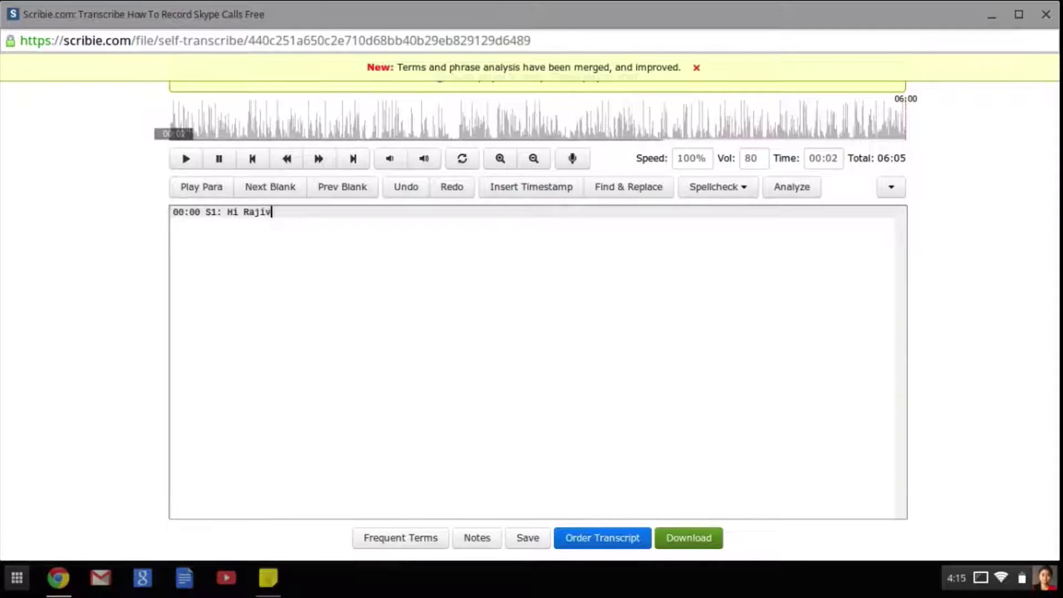
key(Return)
key(Return)
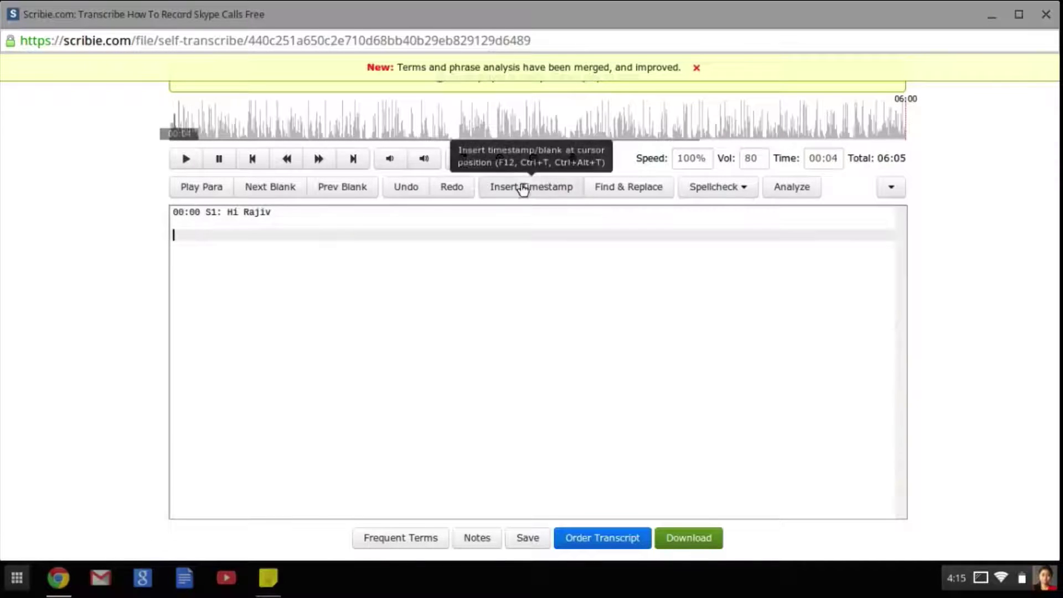
Type timestamped lines 'How are you doing?' and 'I am trying out the integrated editor. It looks great!'.
click(520, 186)
text(How)
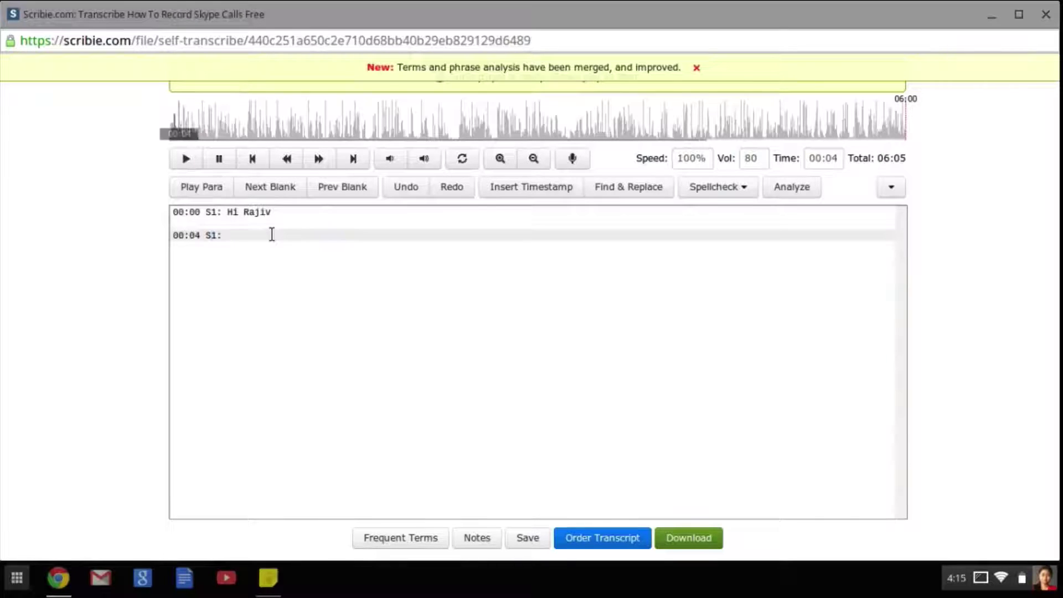
text( are tyde)
key(BackSpace)
key(BackSpace)
key(BackSpace)
key(BackSpace)
text(you doing)
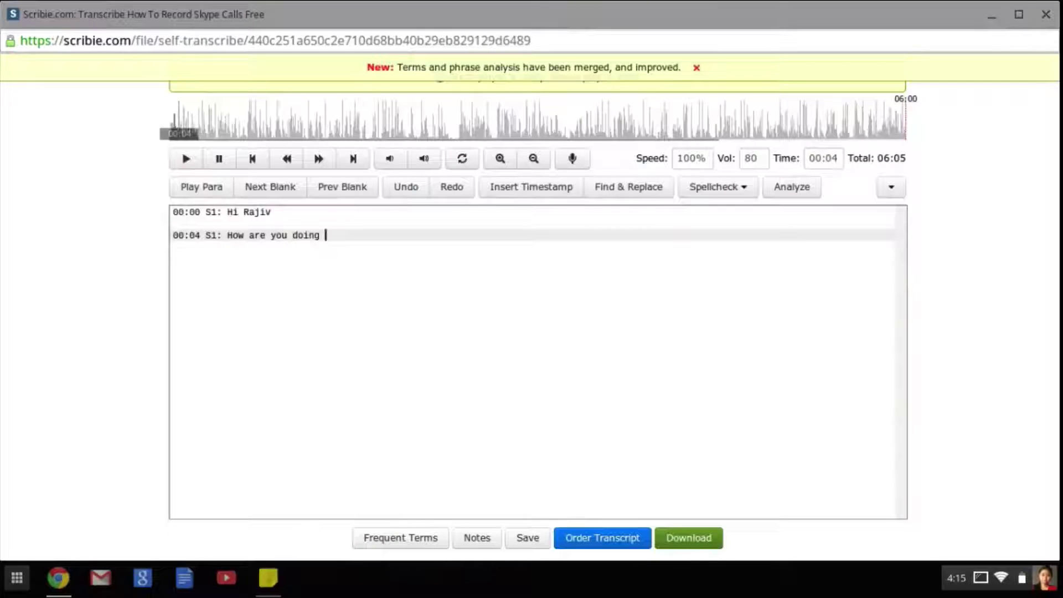
key(BackSpace)
text(?)
key(Return)
text(I am trying out the integrated editor. It looks great!)
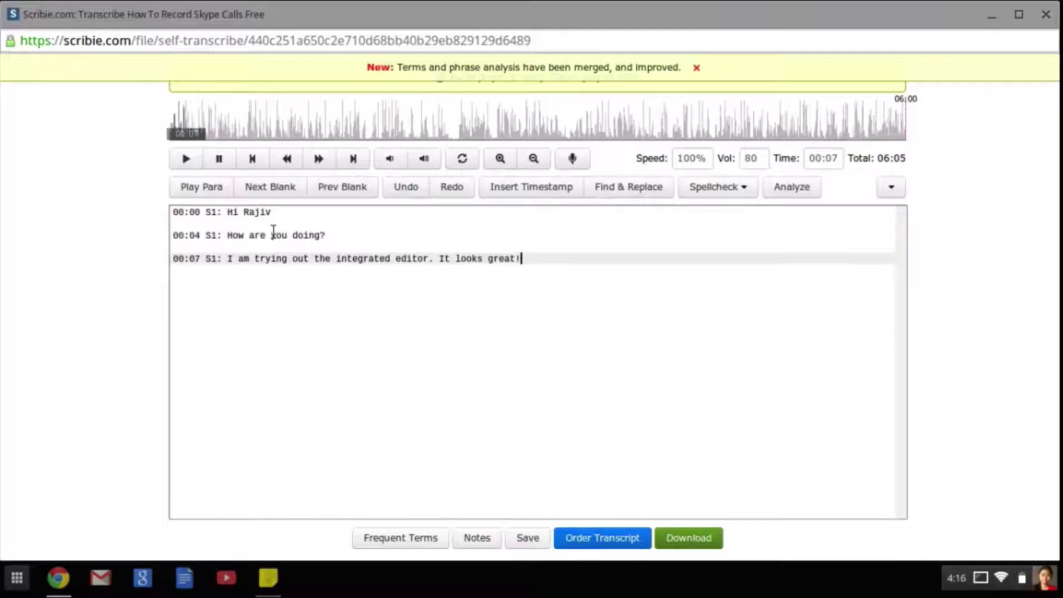
Change the 00:04 line's speaker from S1 to S2.
click(217, 235)
key(BackSpace)
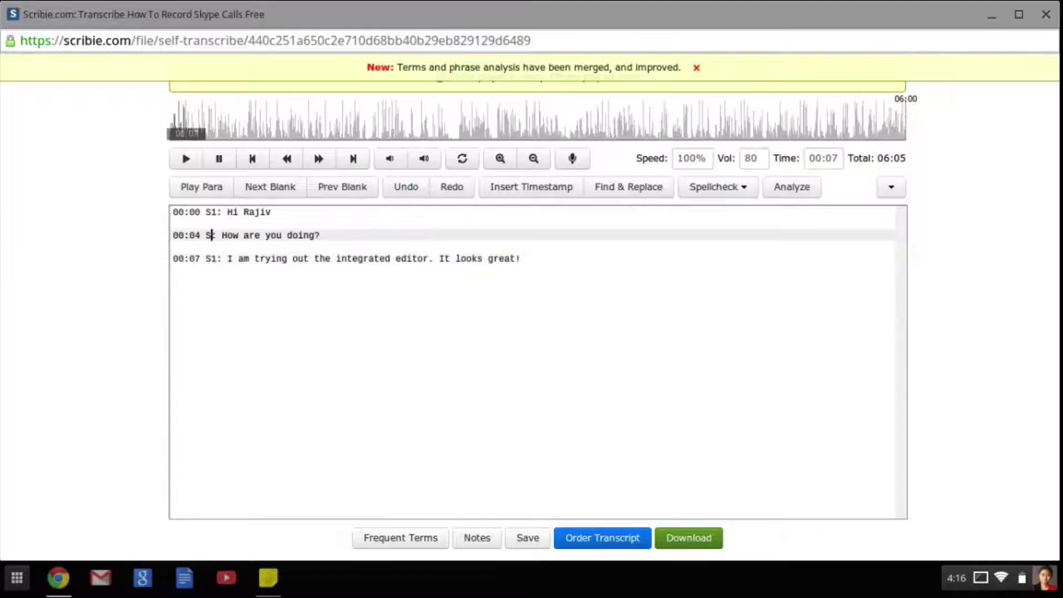
text(2)
key(Down)
key(End)
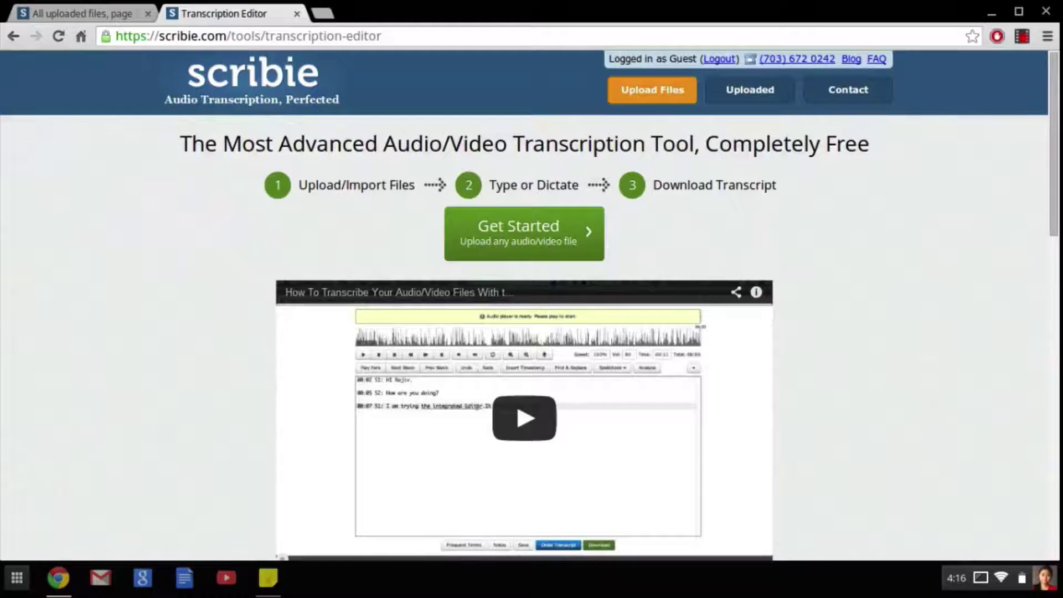
Scroll through the transcription editor features page.
scroll(164, 357, down, 6)
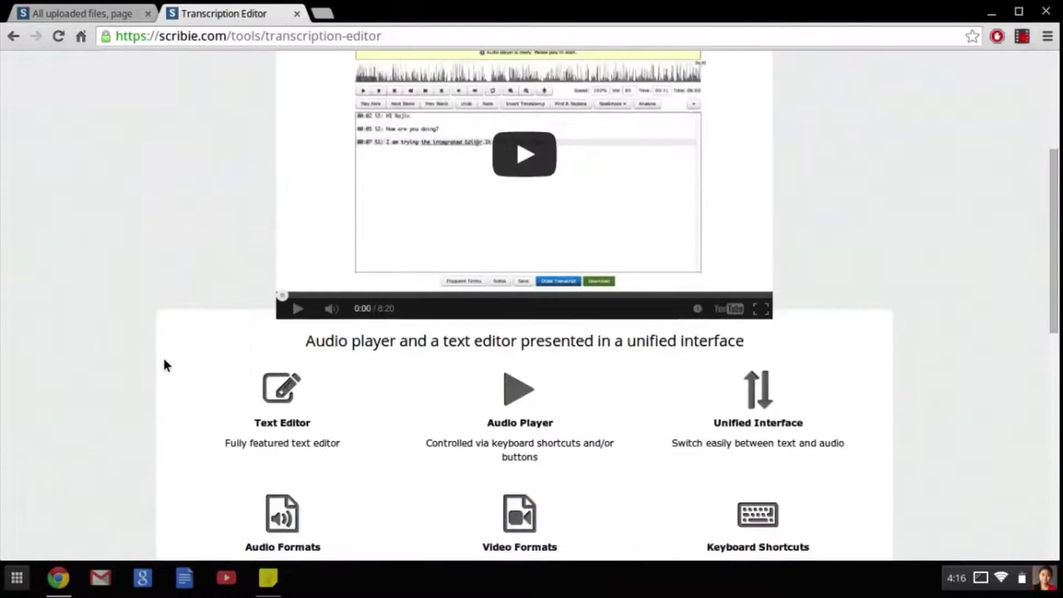
scroll(163, 365, down, 3)
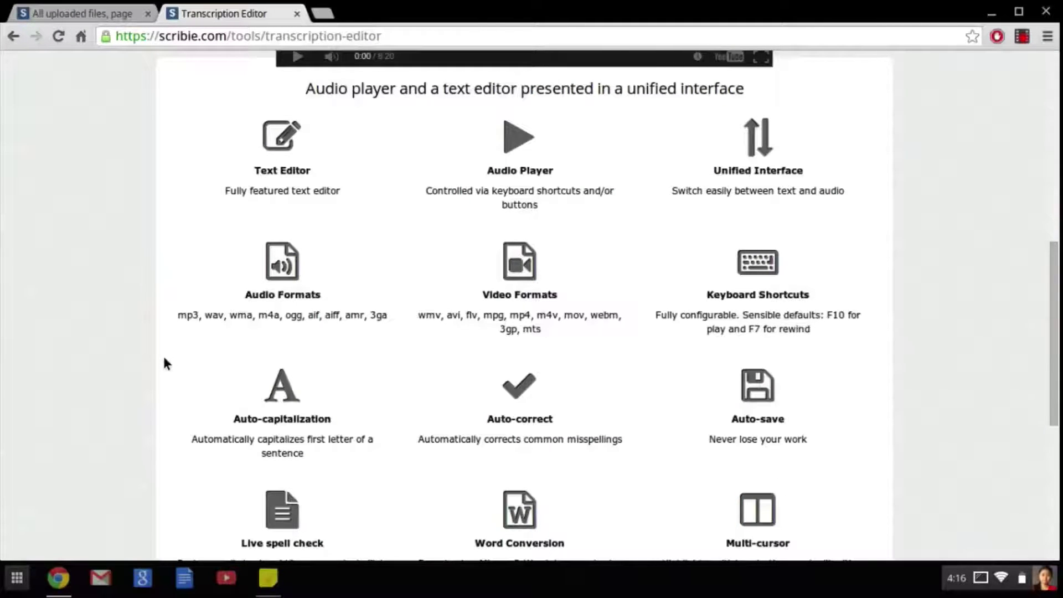
scroll(145, 374, up, 2)
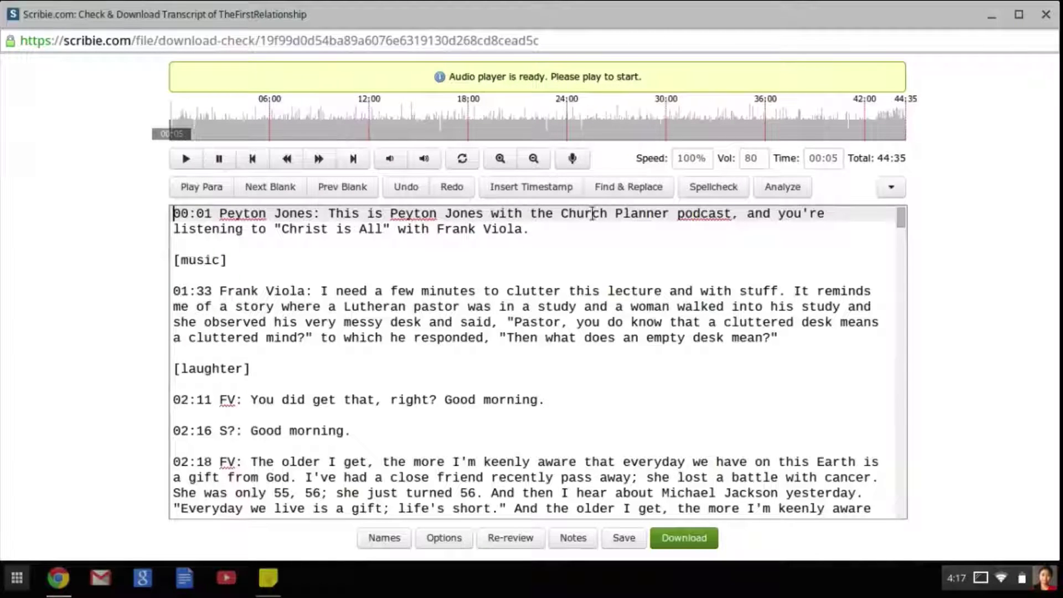
Jump the audio to 20:47 and place the cursor in the 19:57 paragraph.
click(514, 133)
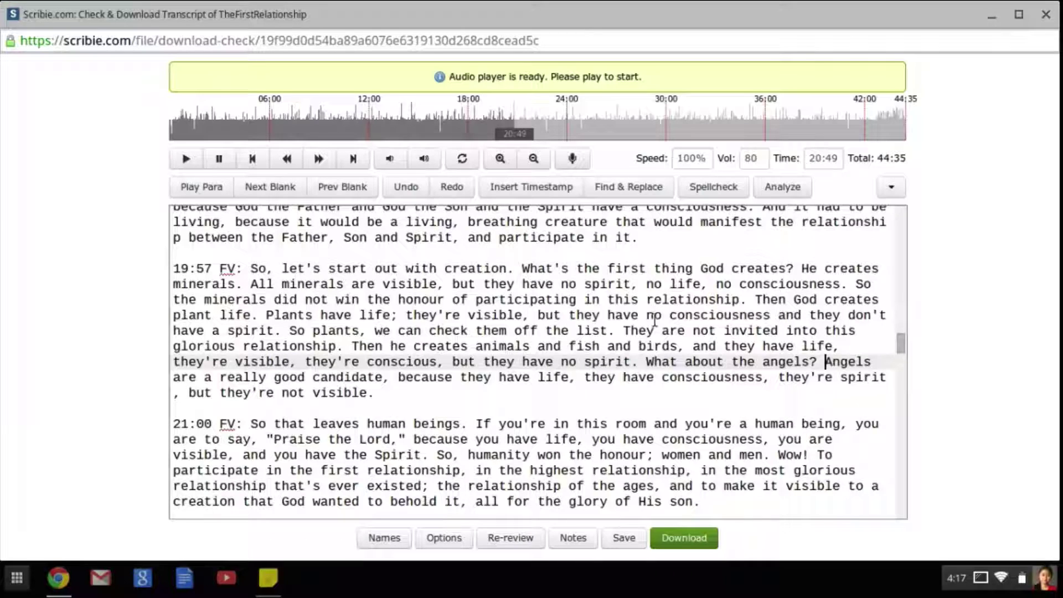
click(585, 268)
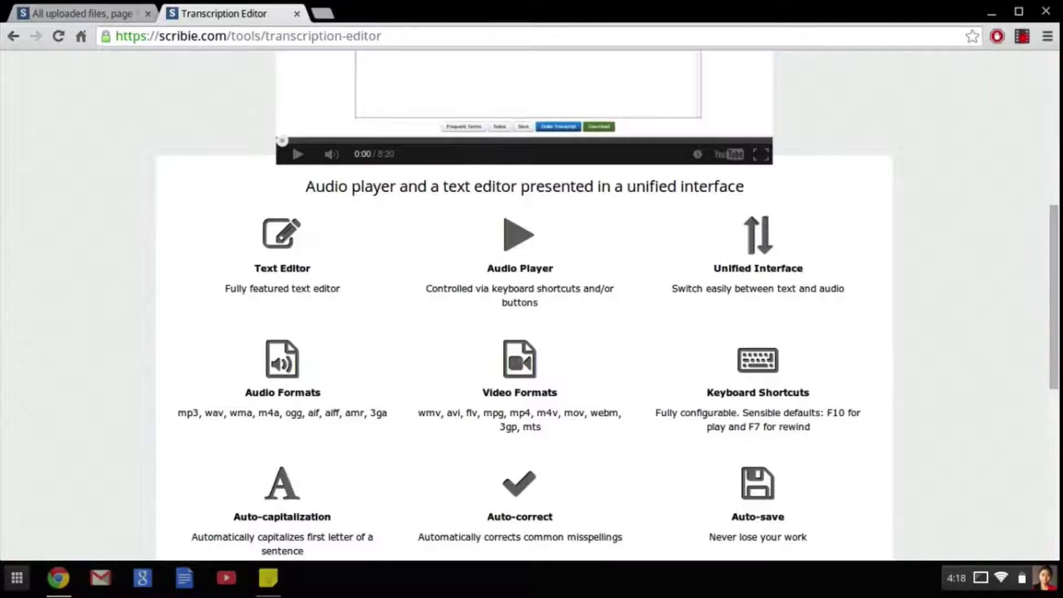
Scroll further down the editor features page.
scroll(418, 354, down, 3)
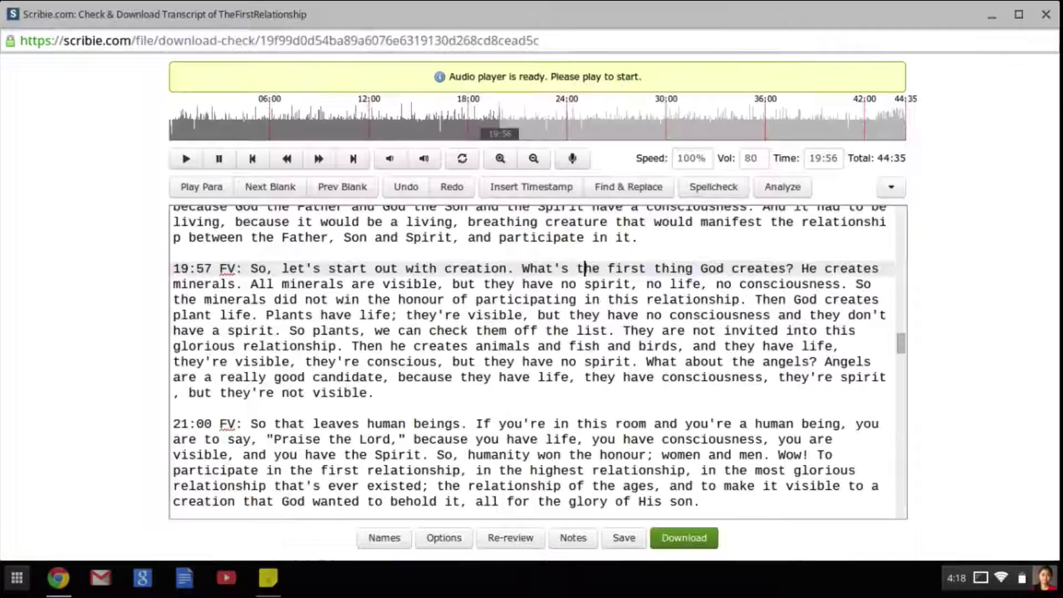
Browse the Shortcuts Reference list from the toolbar dropdown, then close it.
click(892, 190)
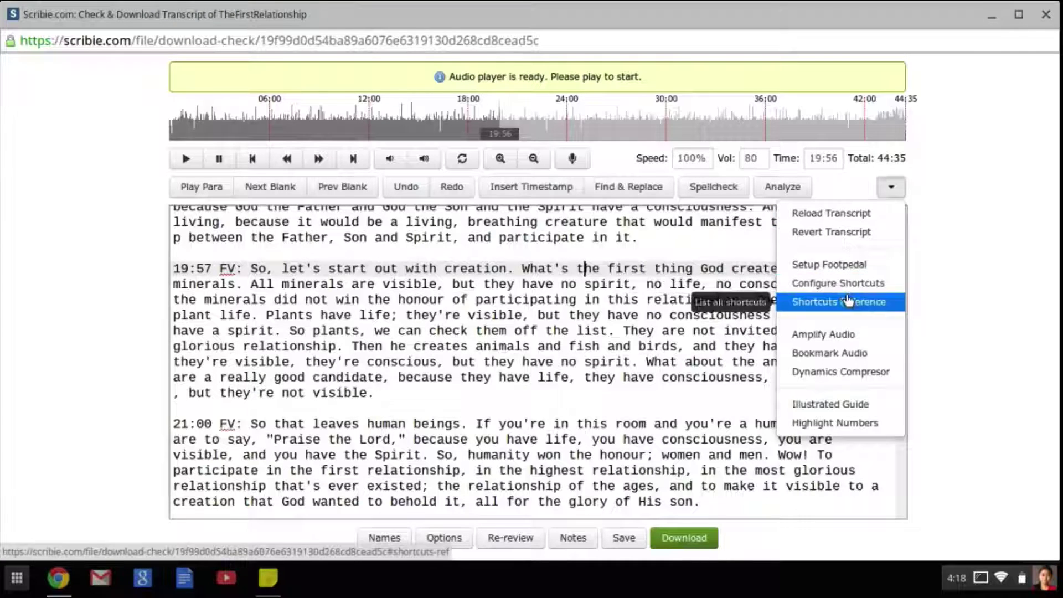
click(850, 303)
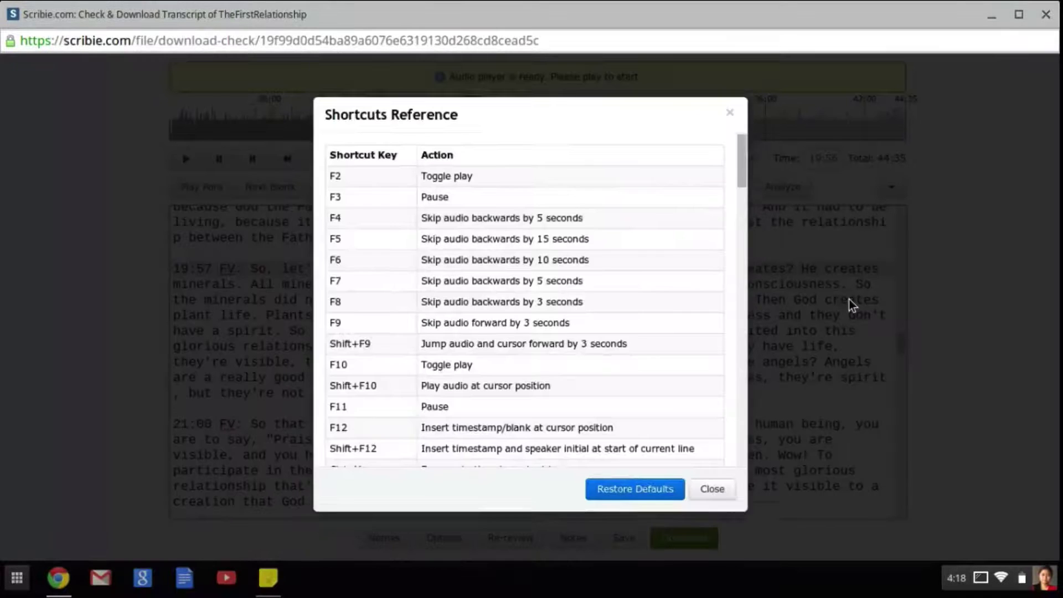
scroll(593, 350, down, 20)
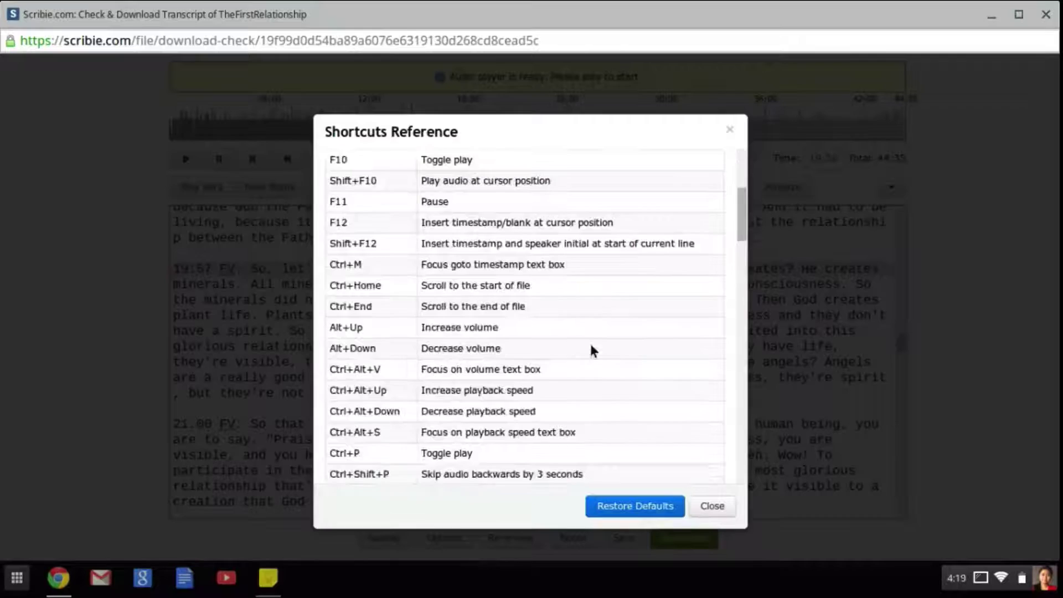
click(729, 133)
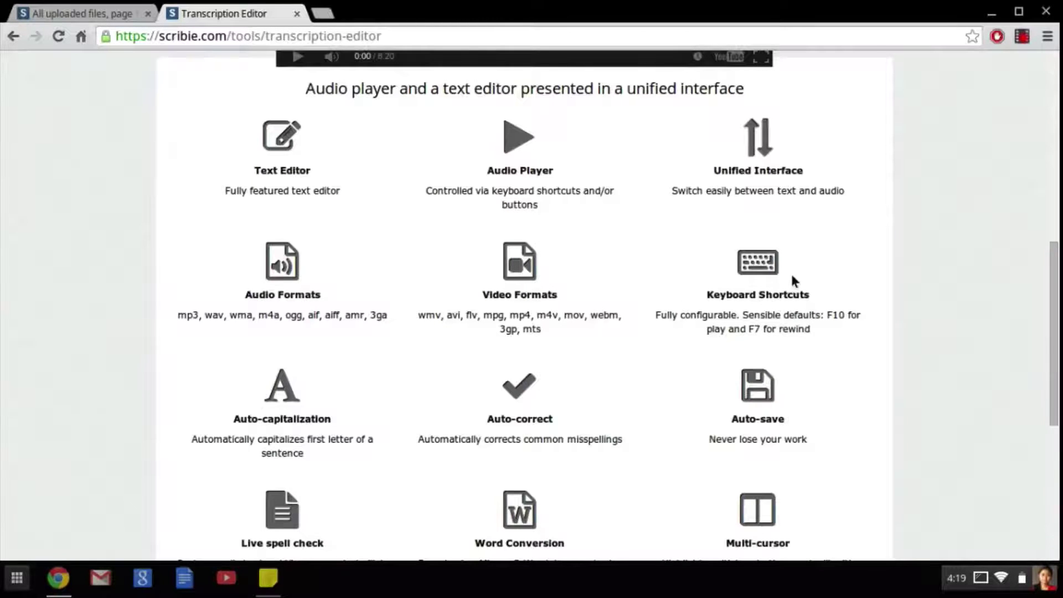
Type they're as a new sentence after 'but they're not visible.' in the 19:57 paragraph.
scroll(271, 382, down, 1)
scroll(270, 382, down, 4)
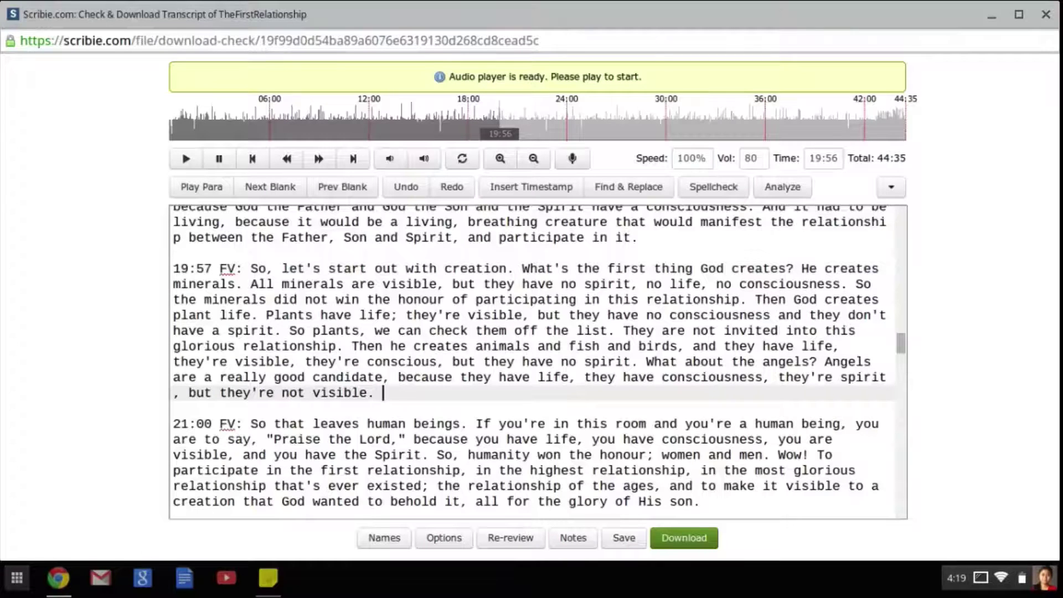
text(they're)
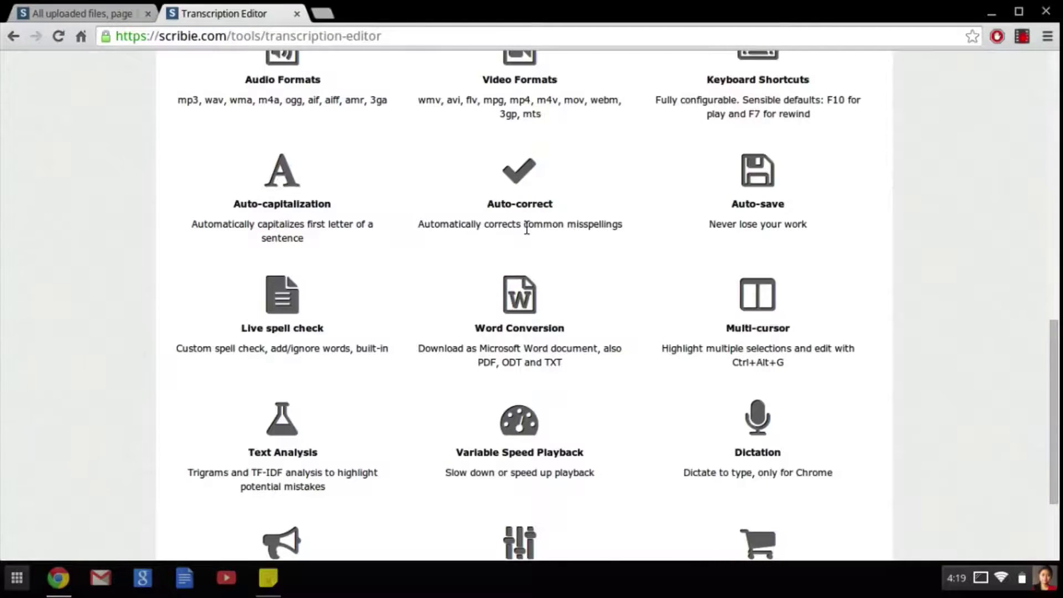
Type 'teh' after There, auto-corrected to 'the', then close the transcript window.
text(teh)
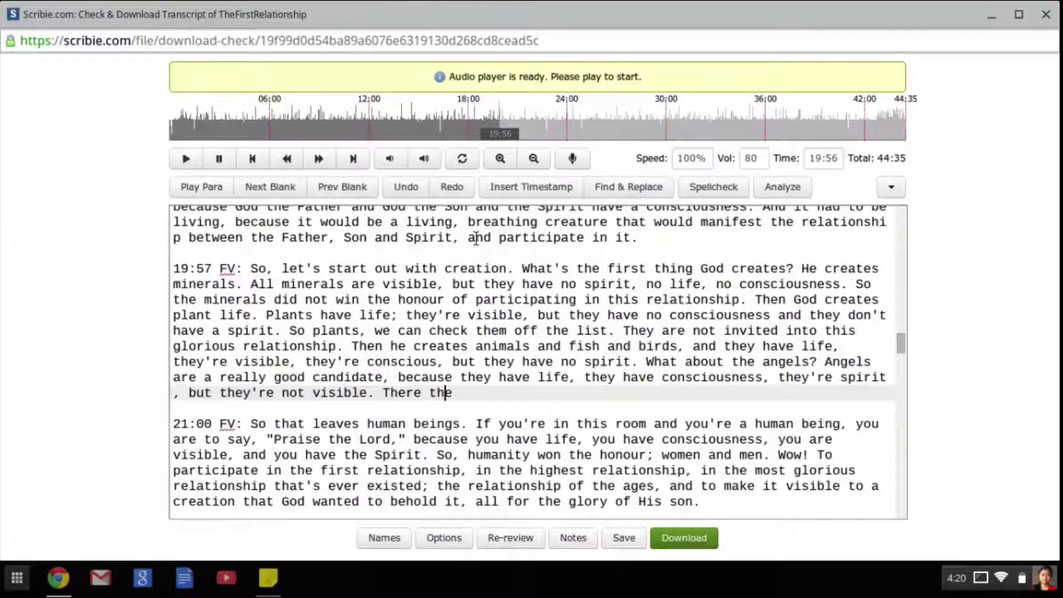
click(1045, 19)
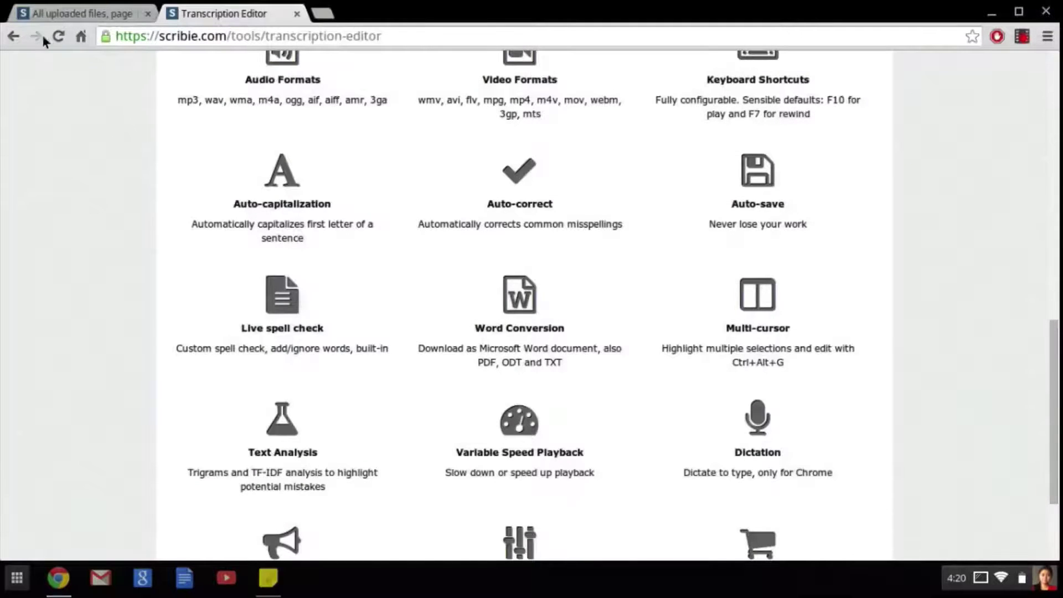
From the All uploaded files list, open TheFirstRelationship with Check & Download.
click(57, 12)
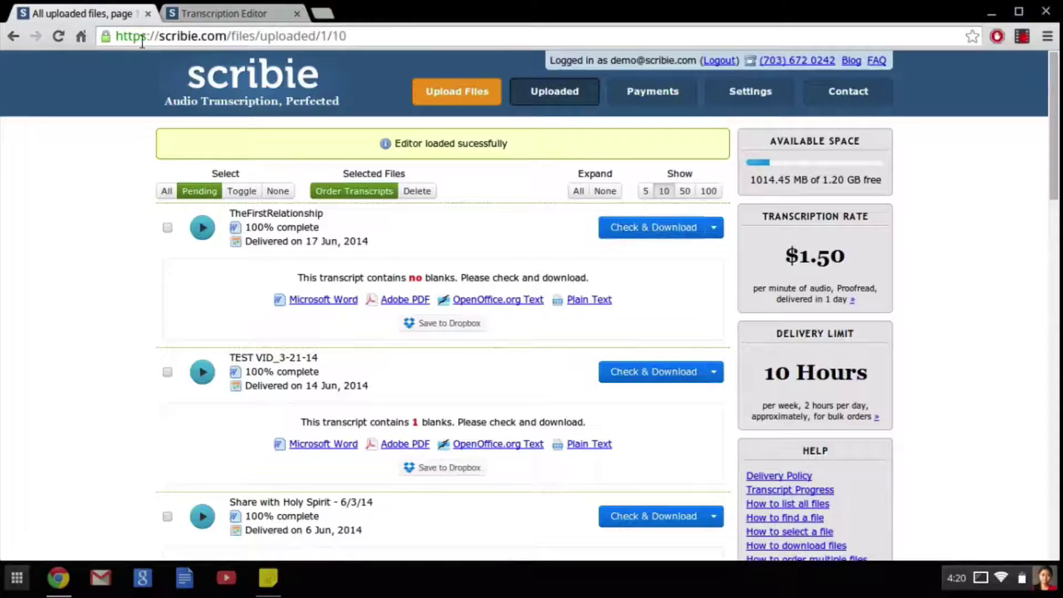
click(638, 232)
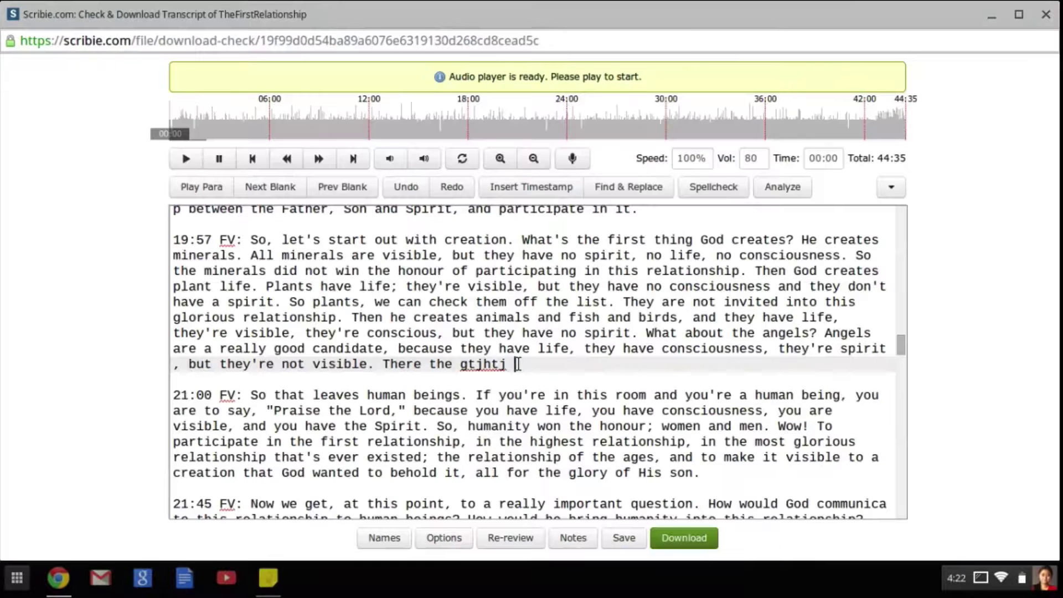
Make the 19:57 paragraph end 'There the fgfn' and view spelling suggestions for 'fgfn'.
text(fgfn)
right_click(527, 364)
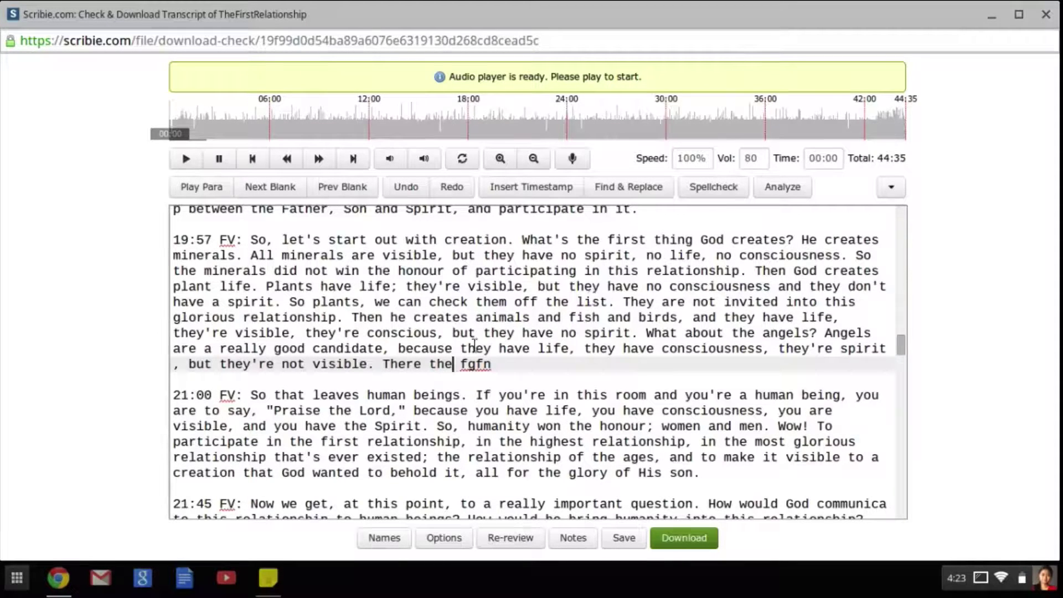
Select all 374 occurrences of 'the' and type 'ie' to change every match at once.
double_click(441, 365)
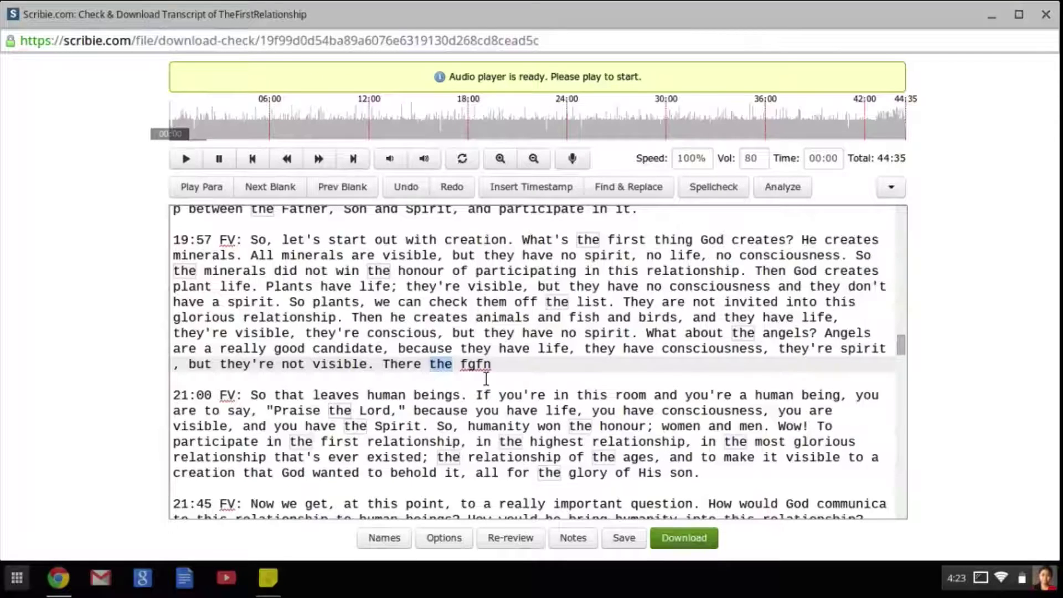
key(ctrl+f)
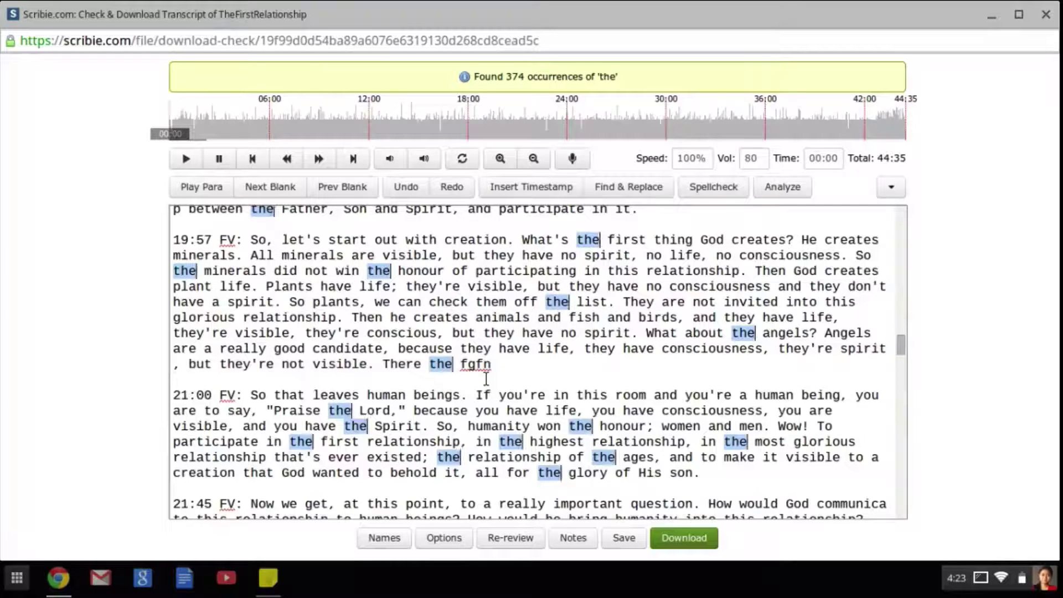
key(ctrl+Home)
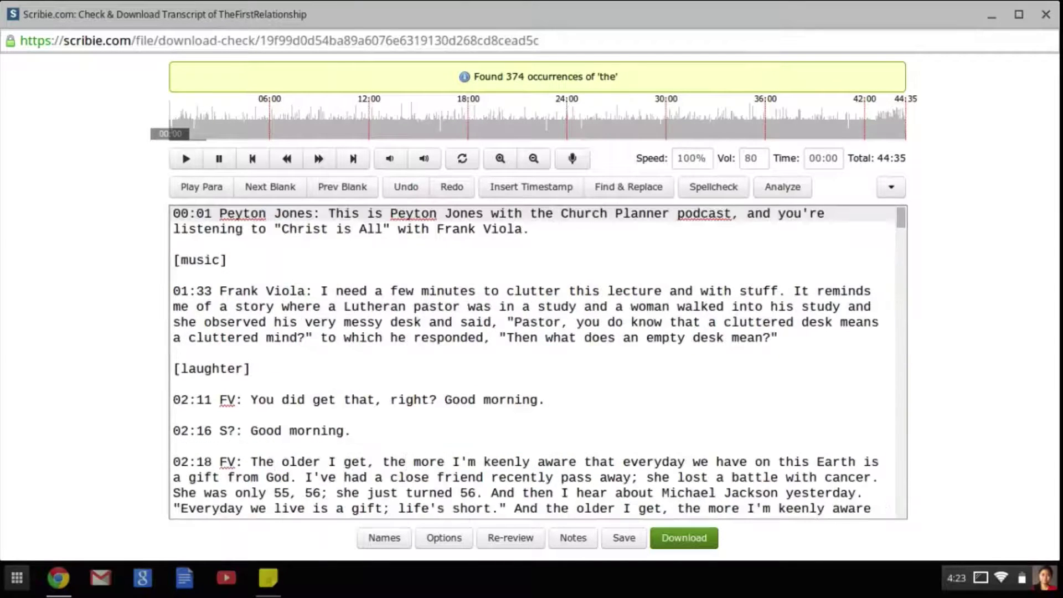
text(ie)
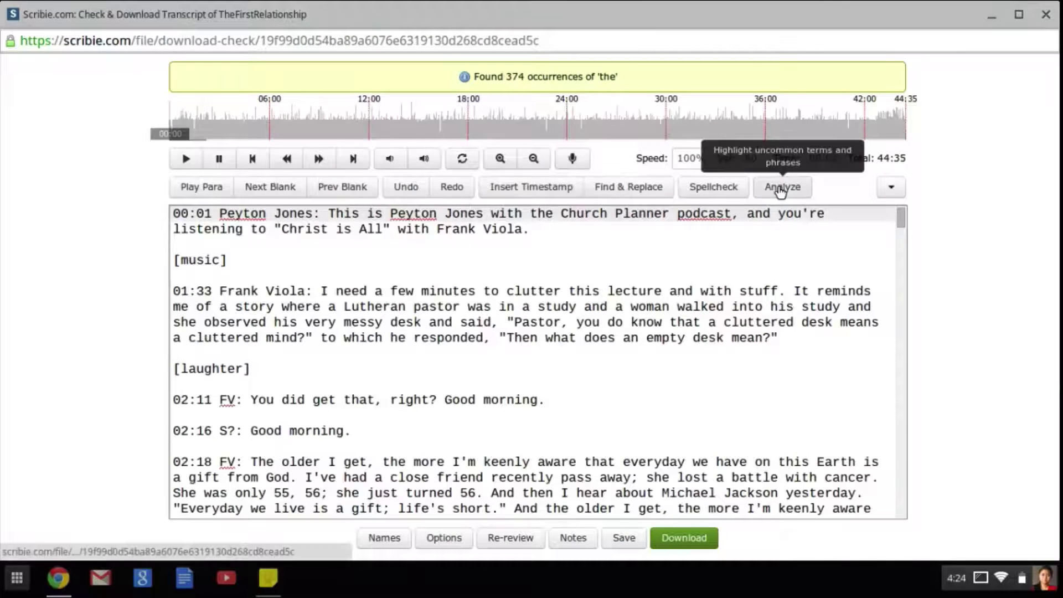
Run the uncommon terms analysis and view Whitelist/Blacklist options for 'responded'.
click(784, 191)
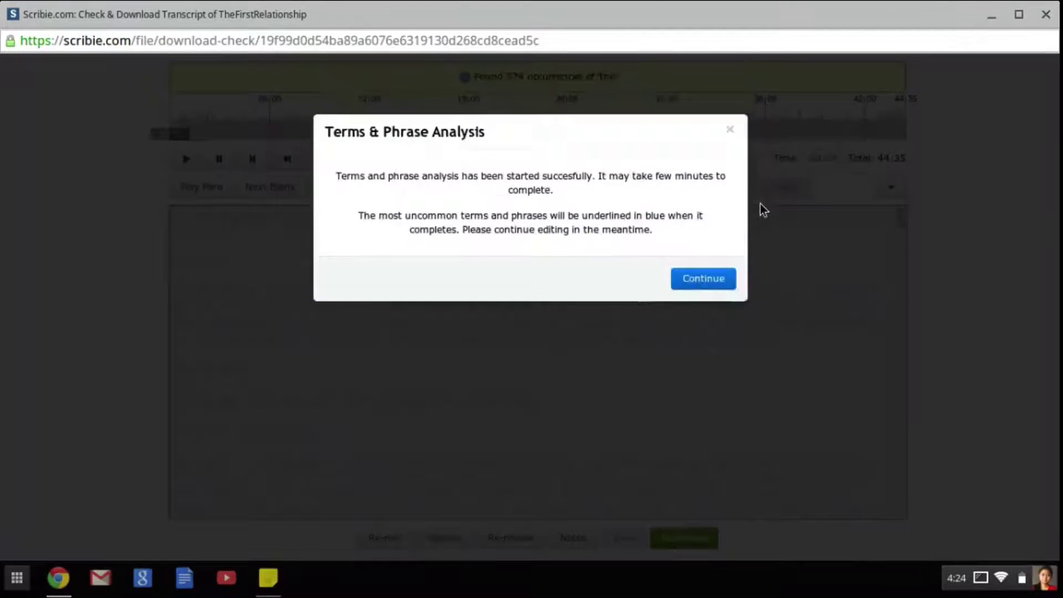
click(721, 278)
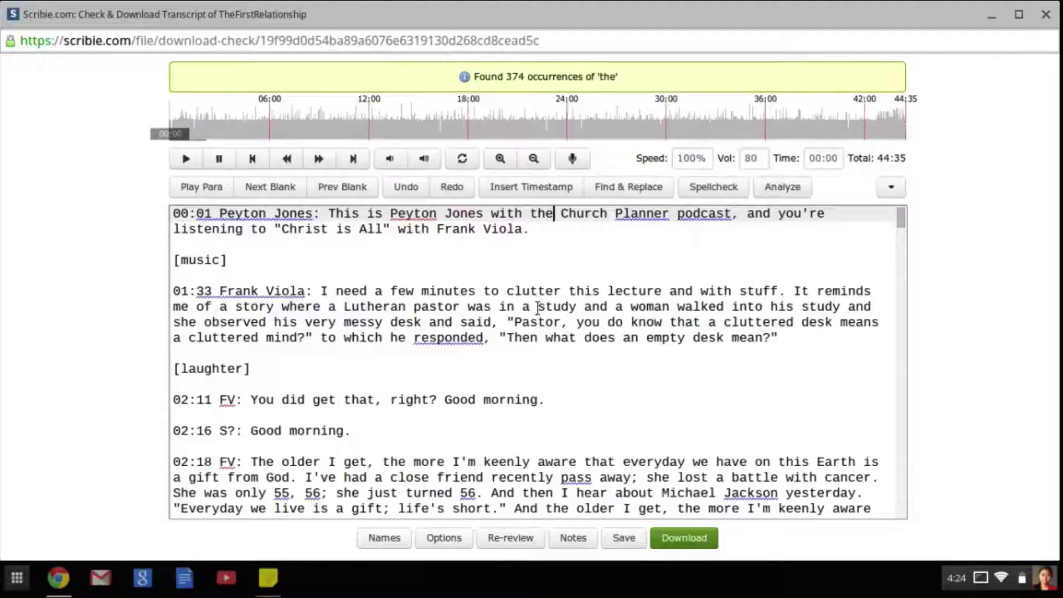
right_click(462, 339)
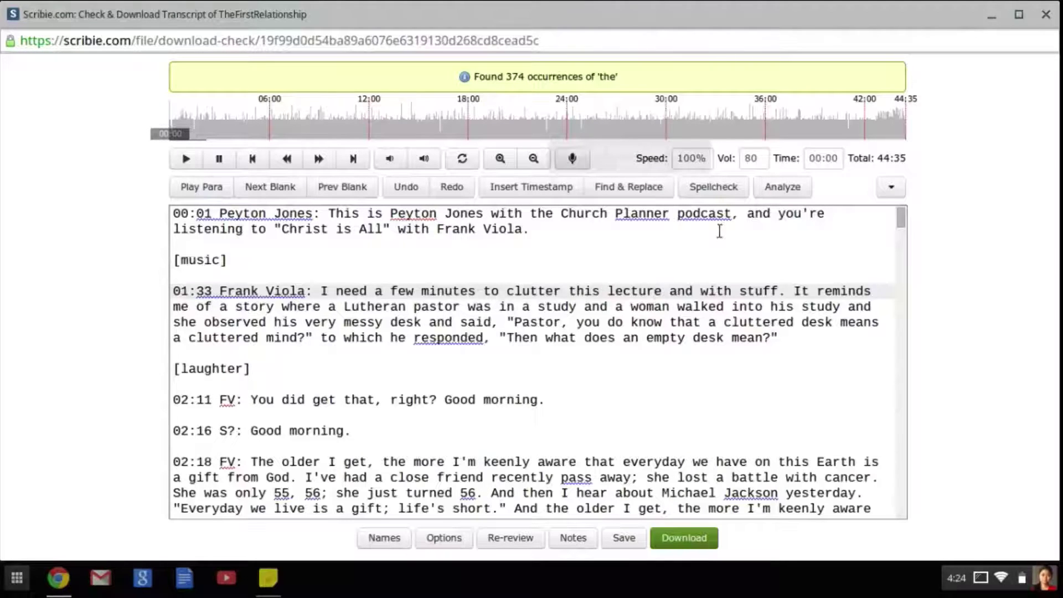
Change the Speed field to 150 and start playback.
click(699, 158)
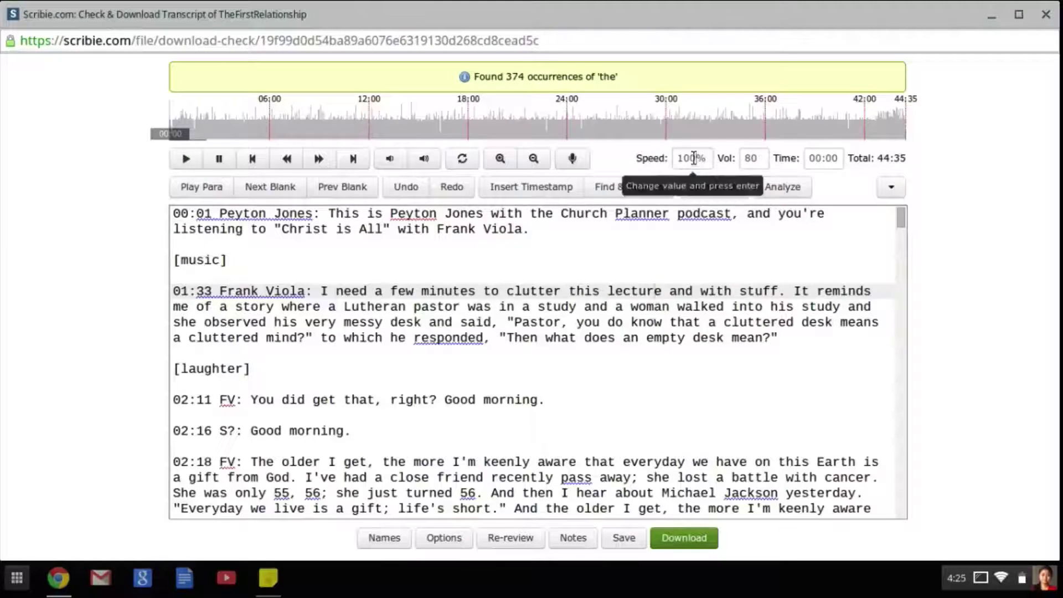
key(BackSpace)
key(BackSpace)
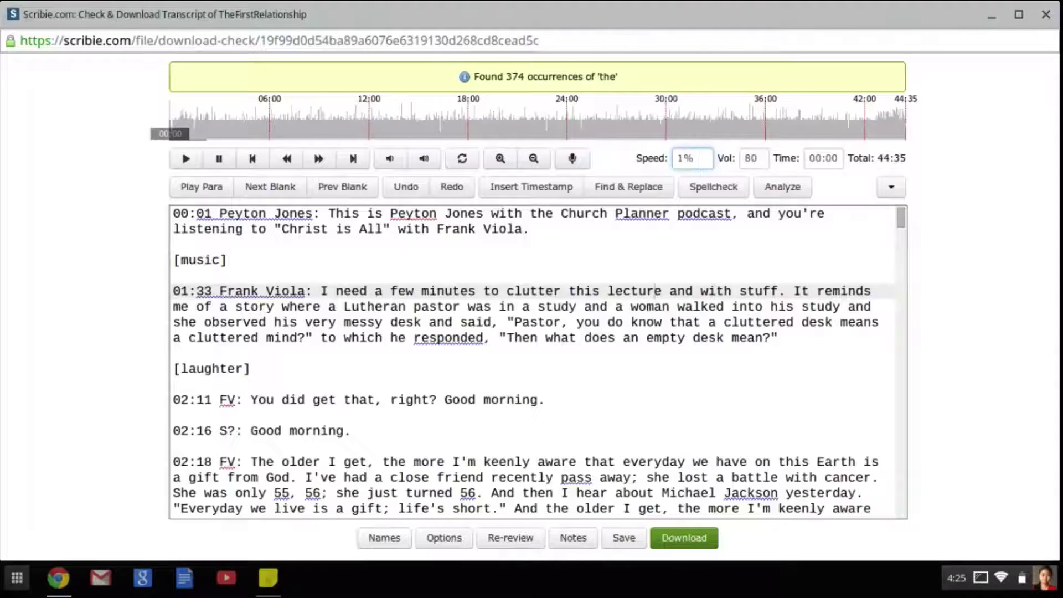
text(50)
key(Return)
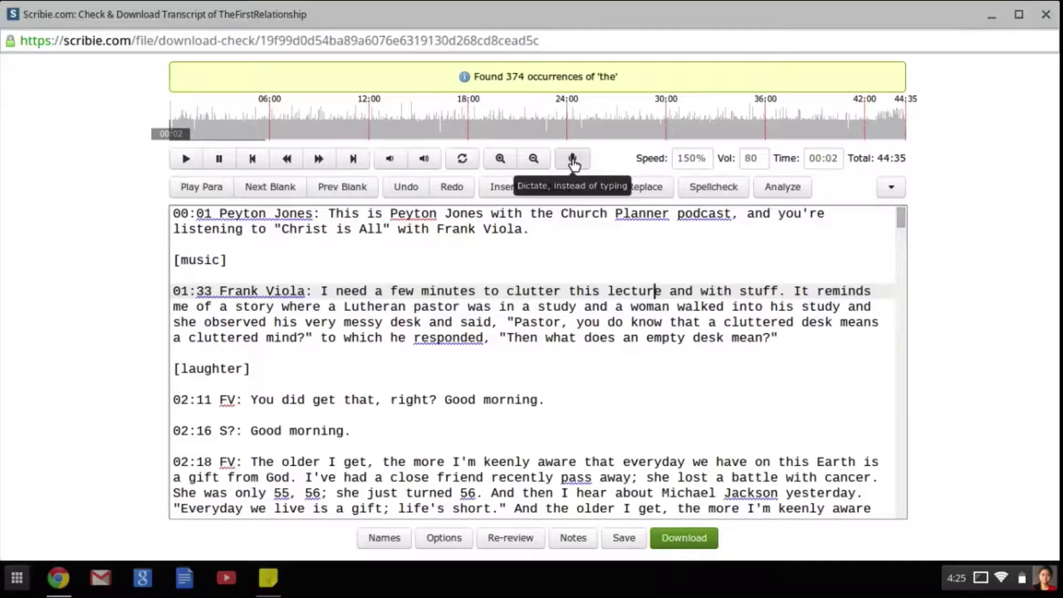
click(573, 161)
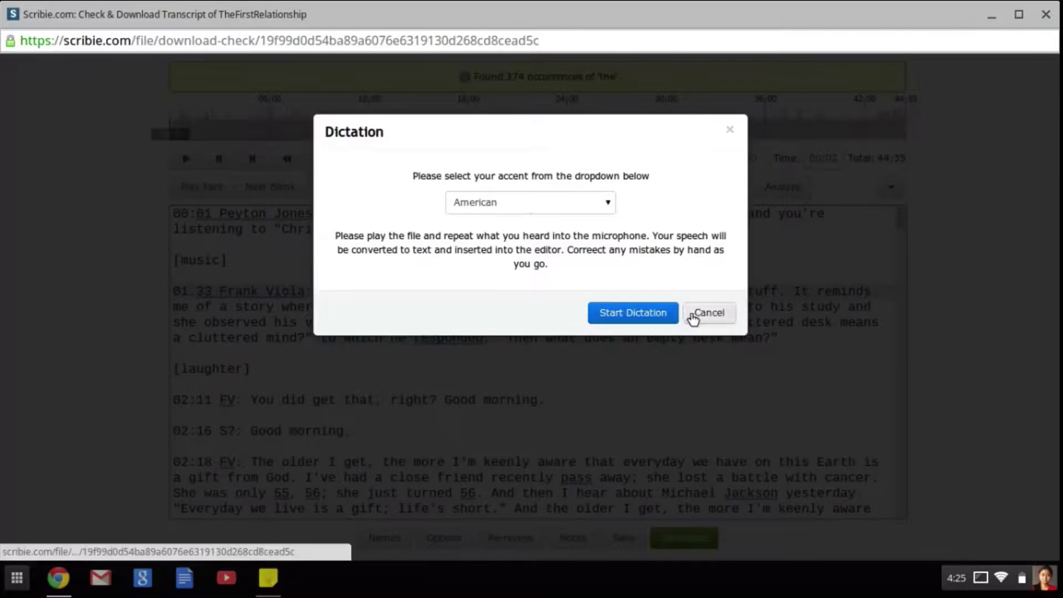
click(729, 131)
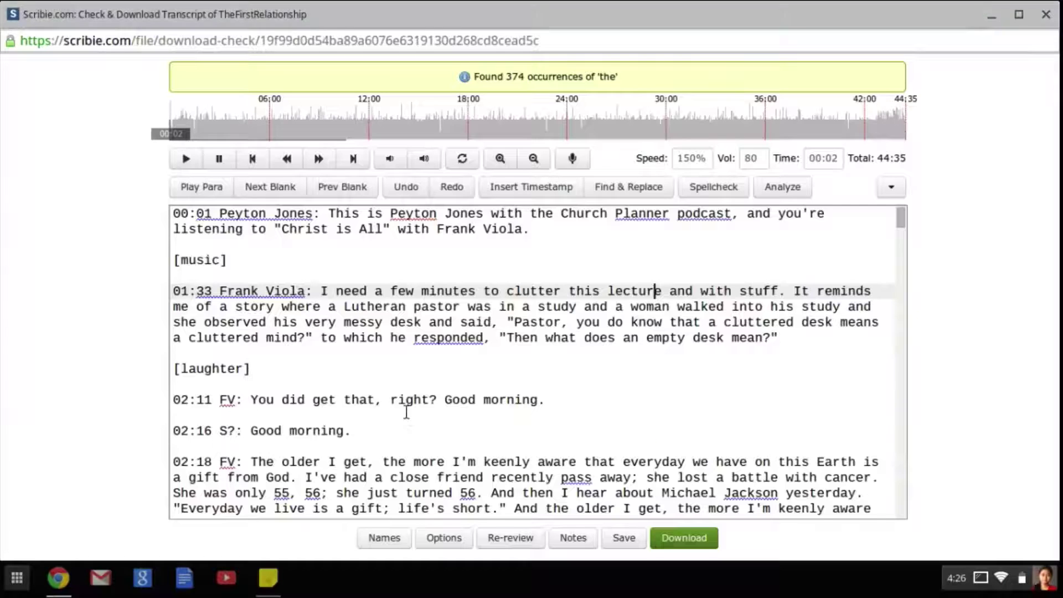
Raise Amplify Audio to about mid-level, then bring up the Dynamics Compressor settings.
click(897, 188)
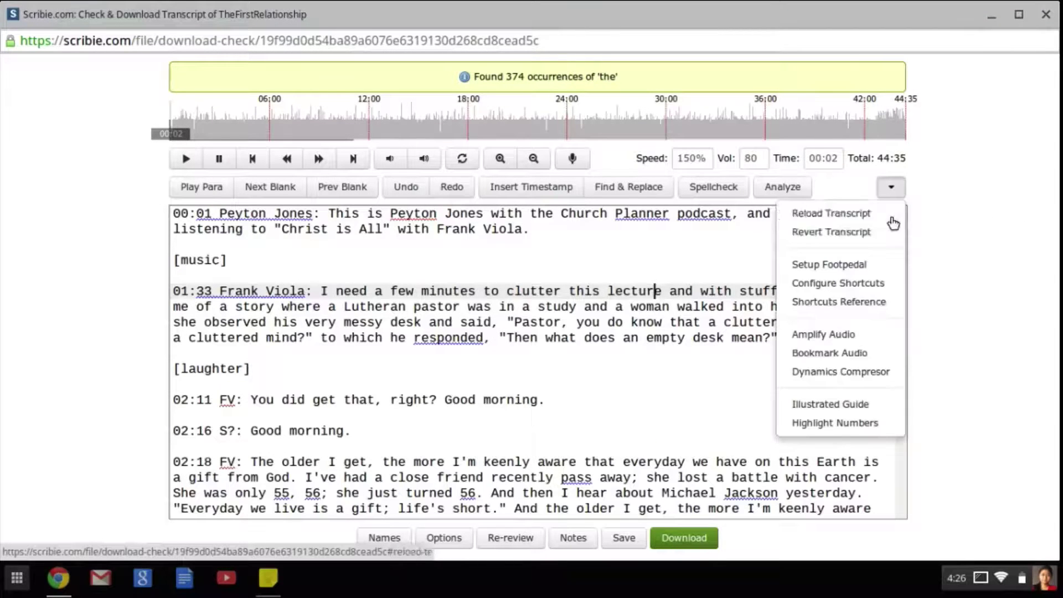
click(865, 335)
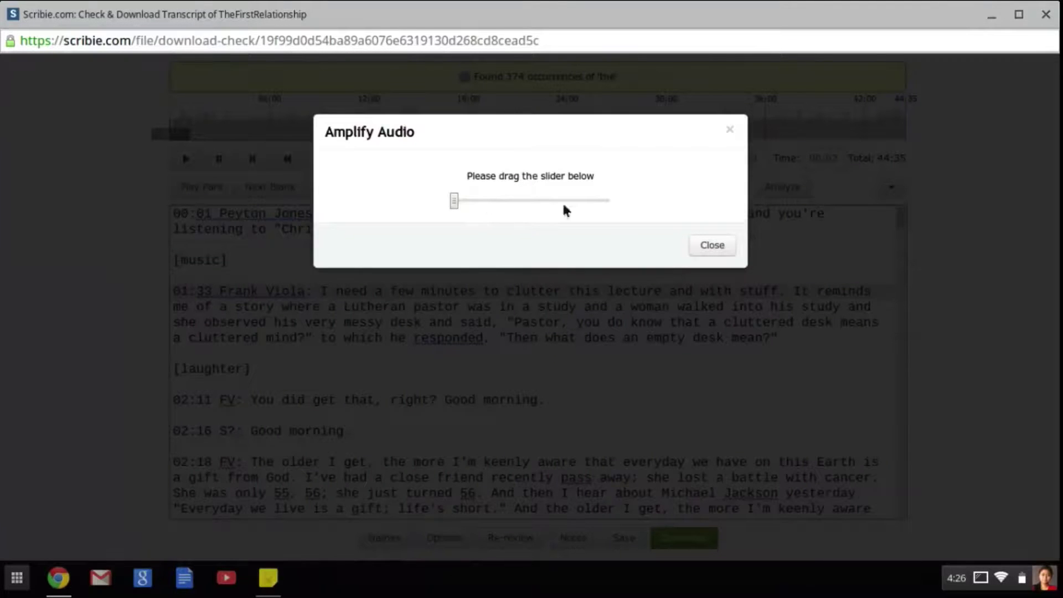
drag(455, 202, 517, 204)
key(Escape)
click(891, 186)
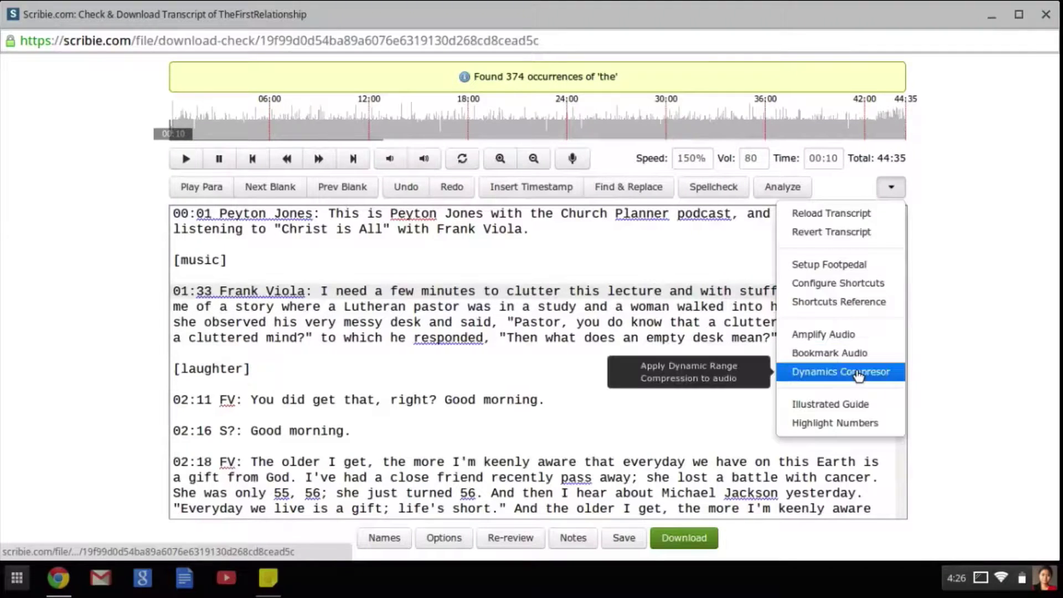
click(858, 374)
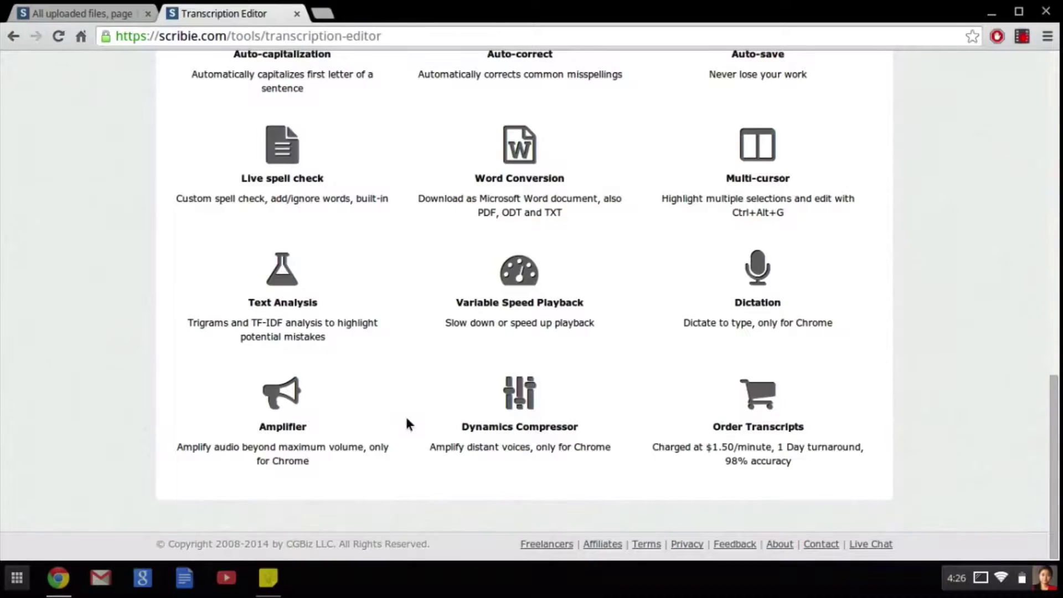
Download the 'How To Record Skype Calls Free' transcript in Microsoft Word (.doc) format.
scroll(406, 421, up, 2)
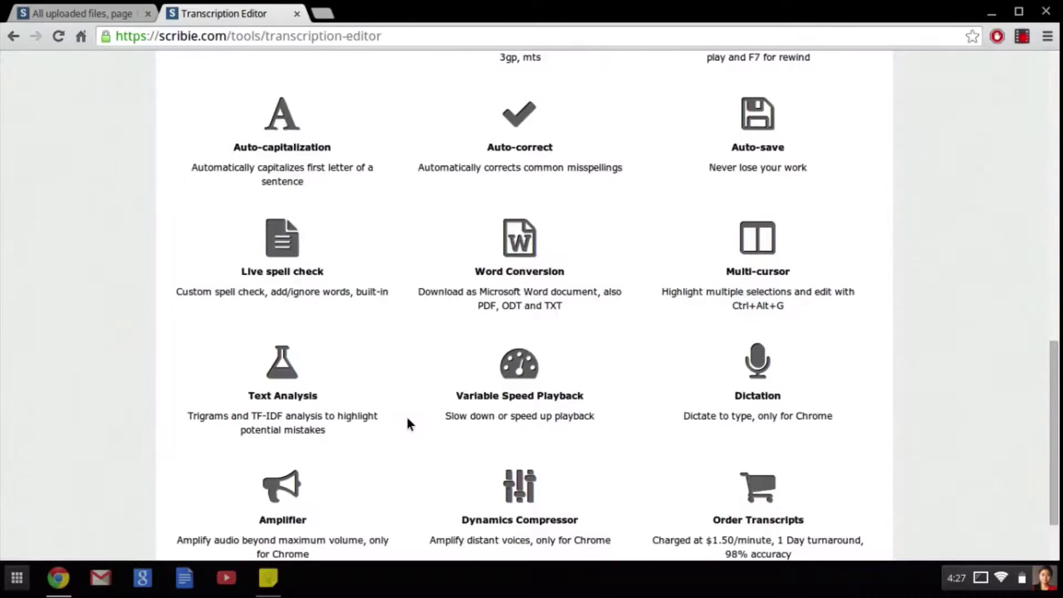
scroll(406, 414, up, 10)
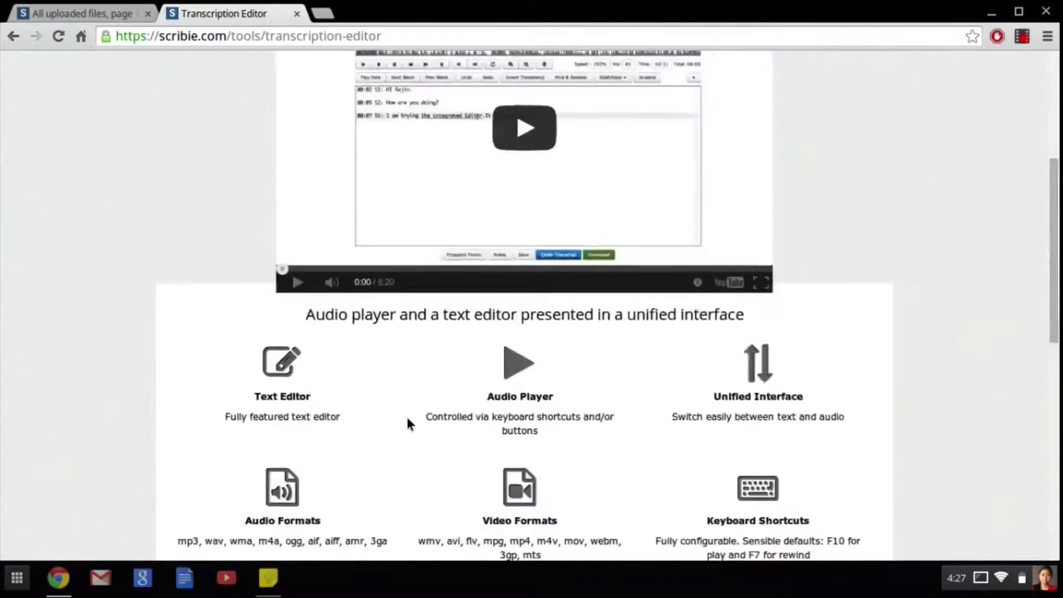
scroll(407, 417, up, 3)
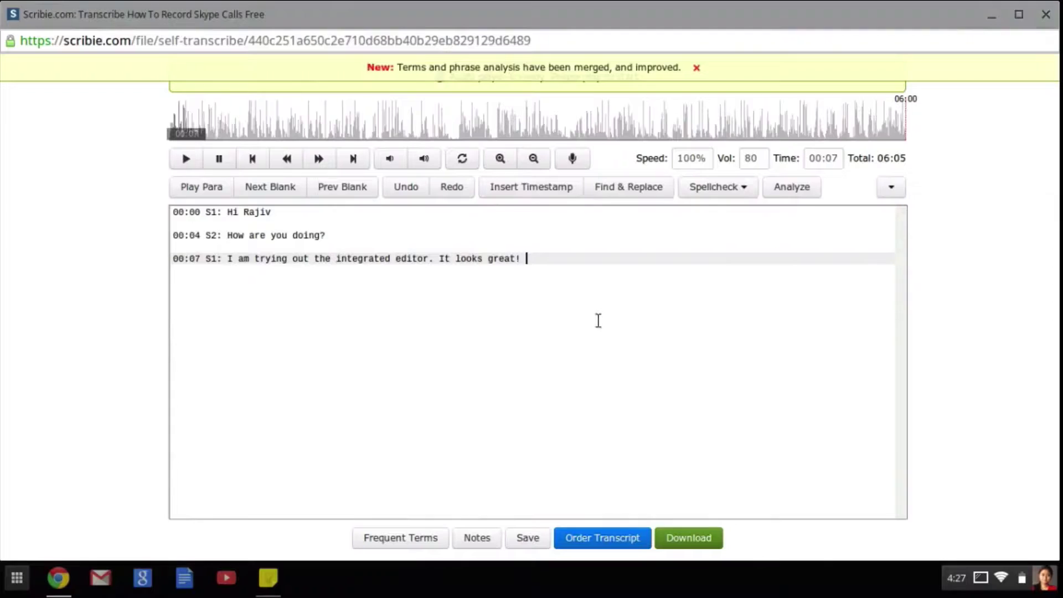
click(715, 544)
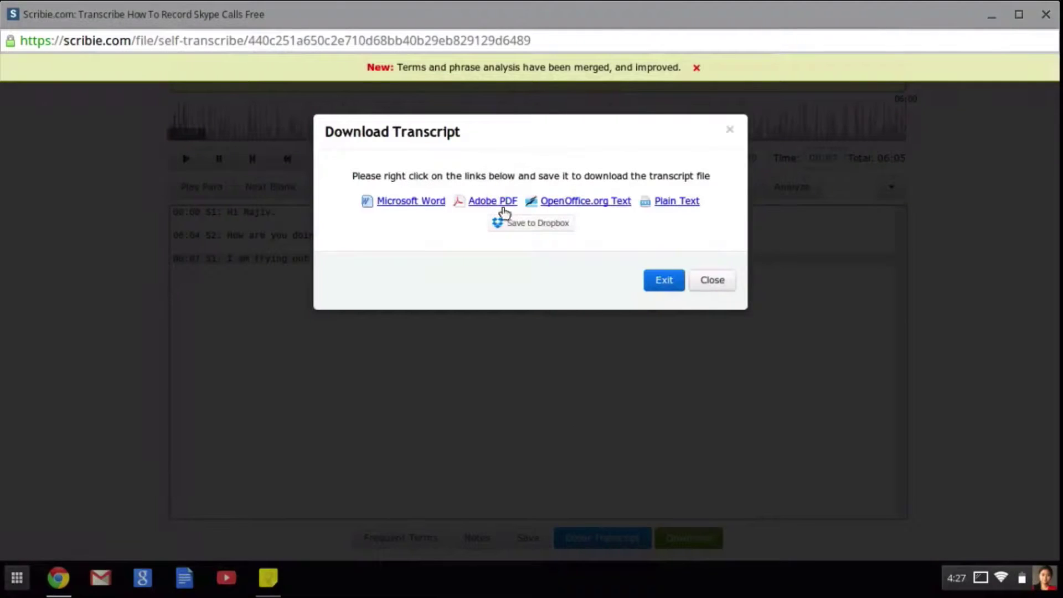
click(393, 205)
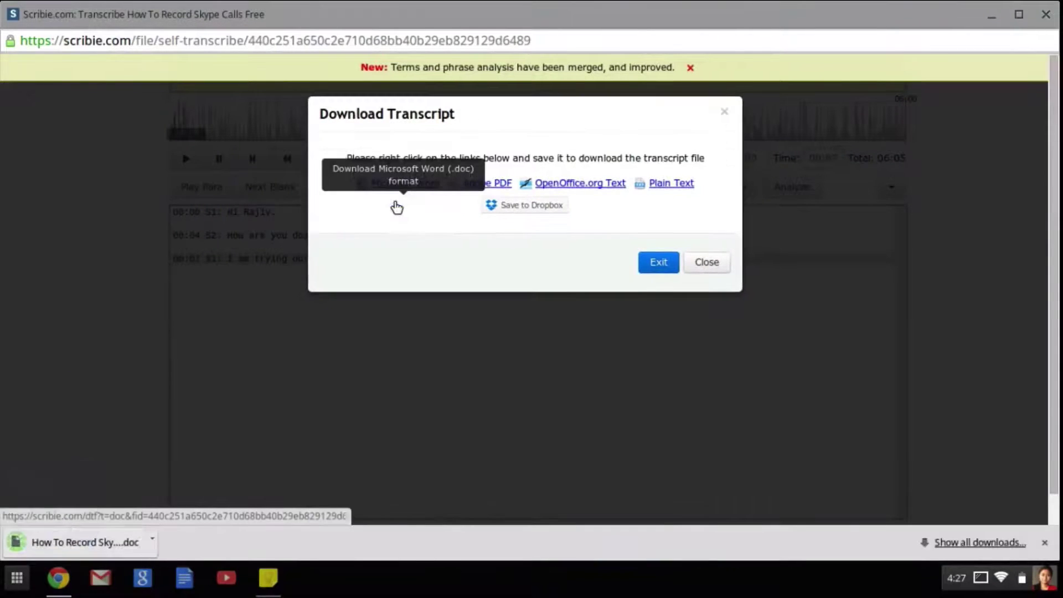
Open the downloaded .doc in Quickoffice, scroll through it, then close its tab.
click(138, 542)
scroll(438, 388, down, 8)
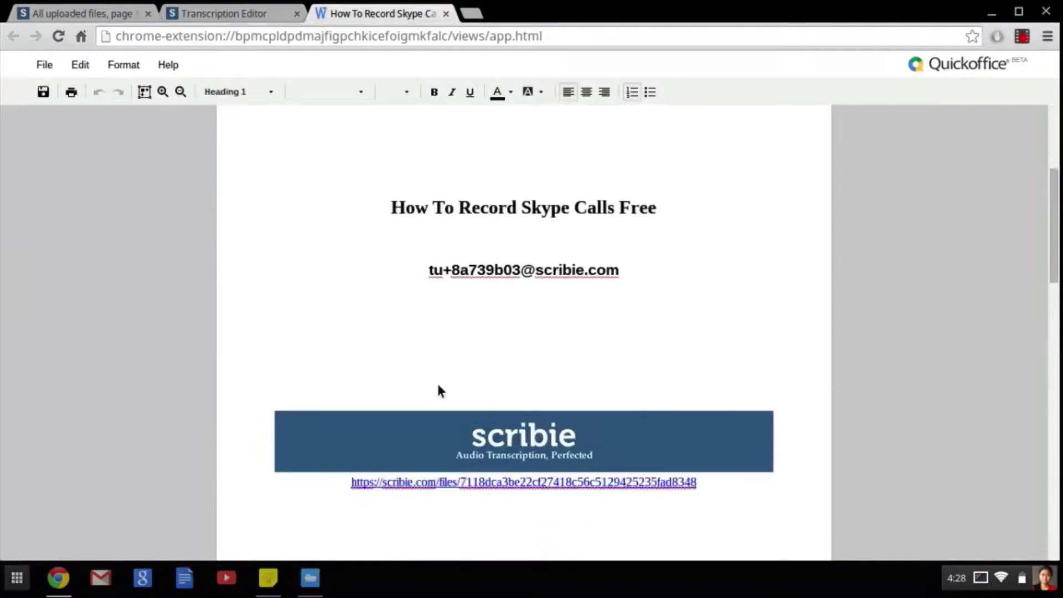
scroll(438, 387, down, 10)
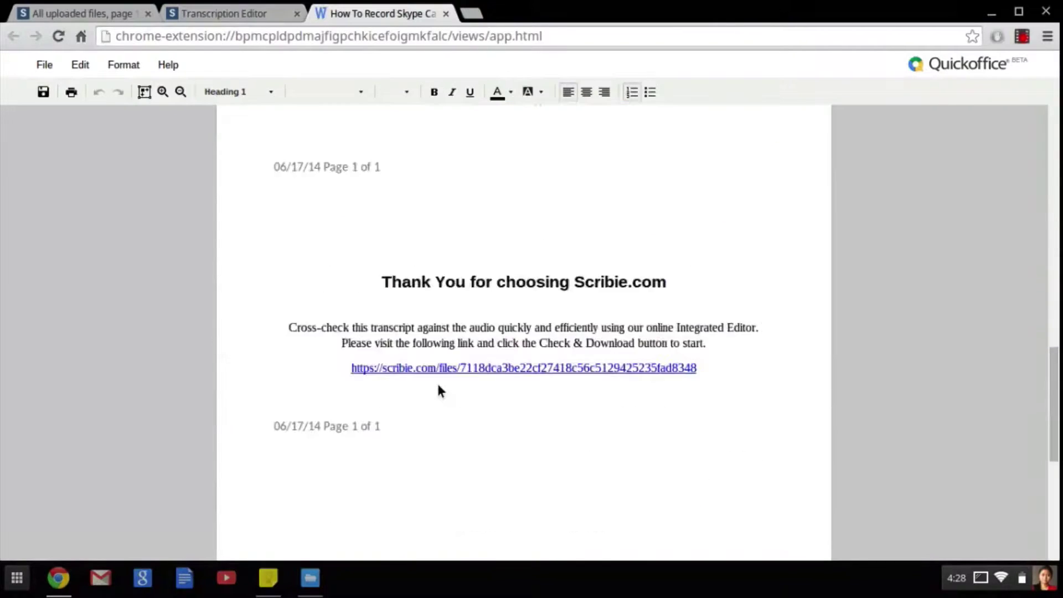
scroll(438, 390, down, 6)
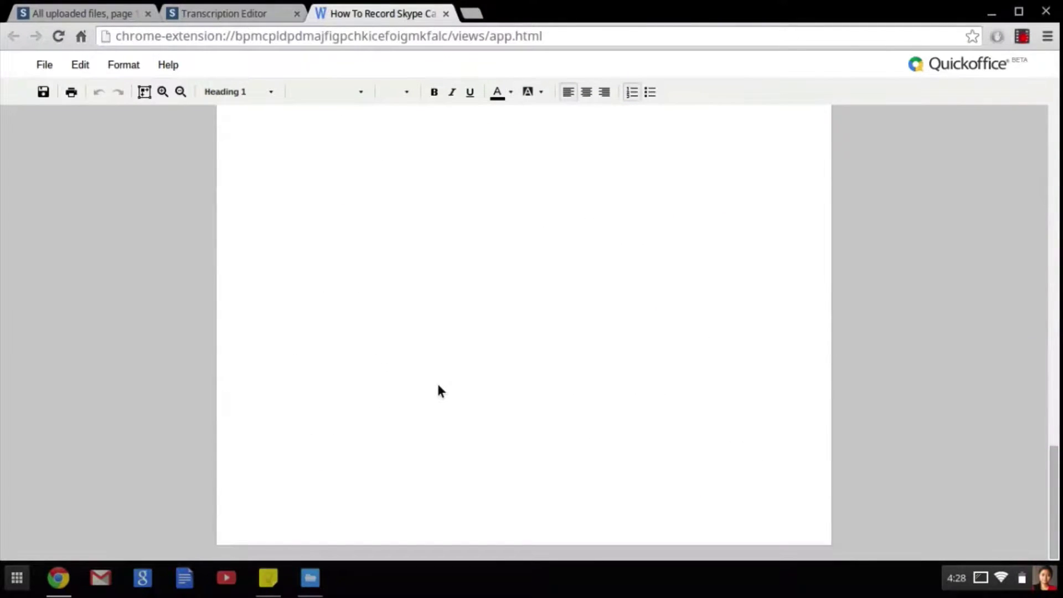
scroll(438, 390, up, 5)
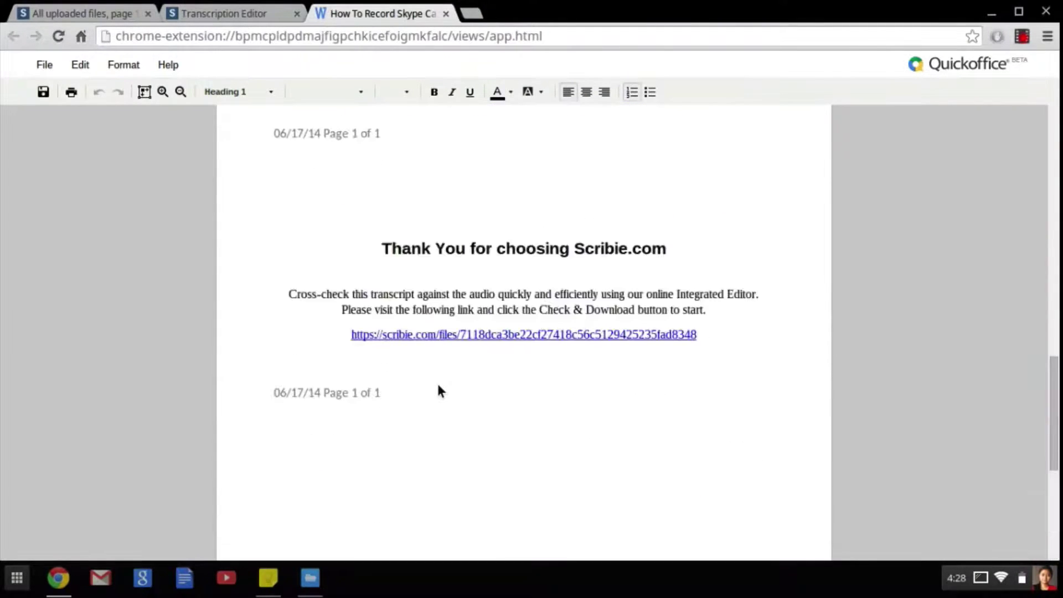
click(445, 14)
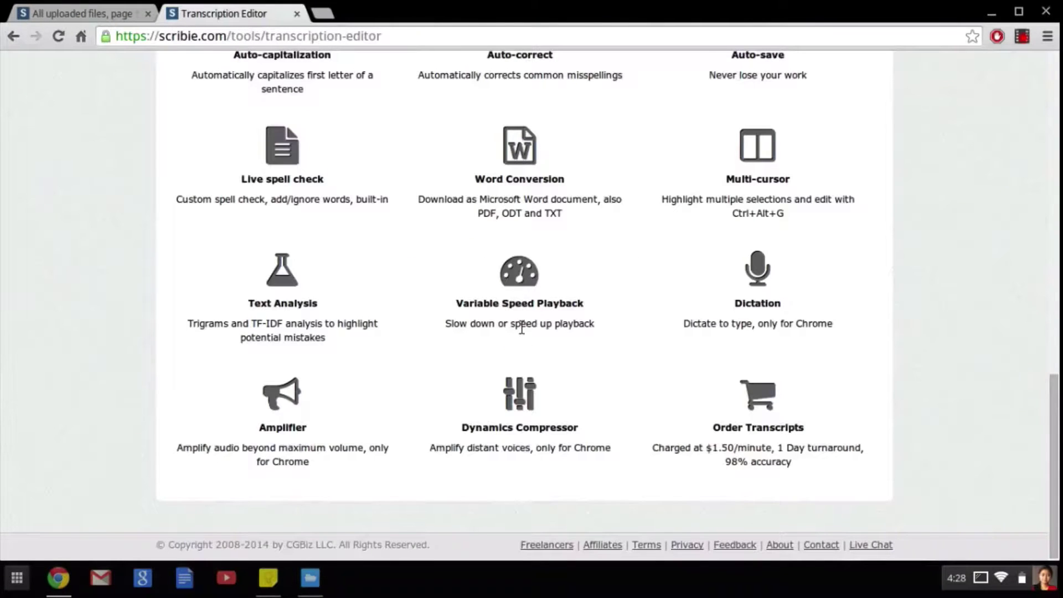
scroll(521, 328, up, 9)
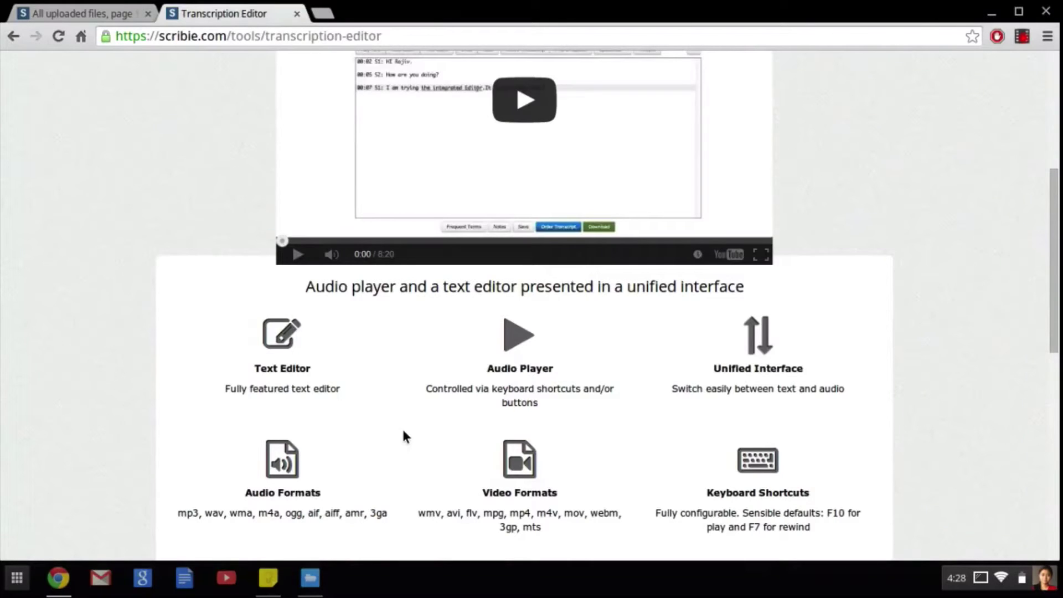
scroll(404, 431, down, 5)
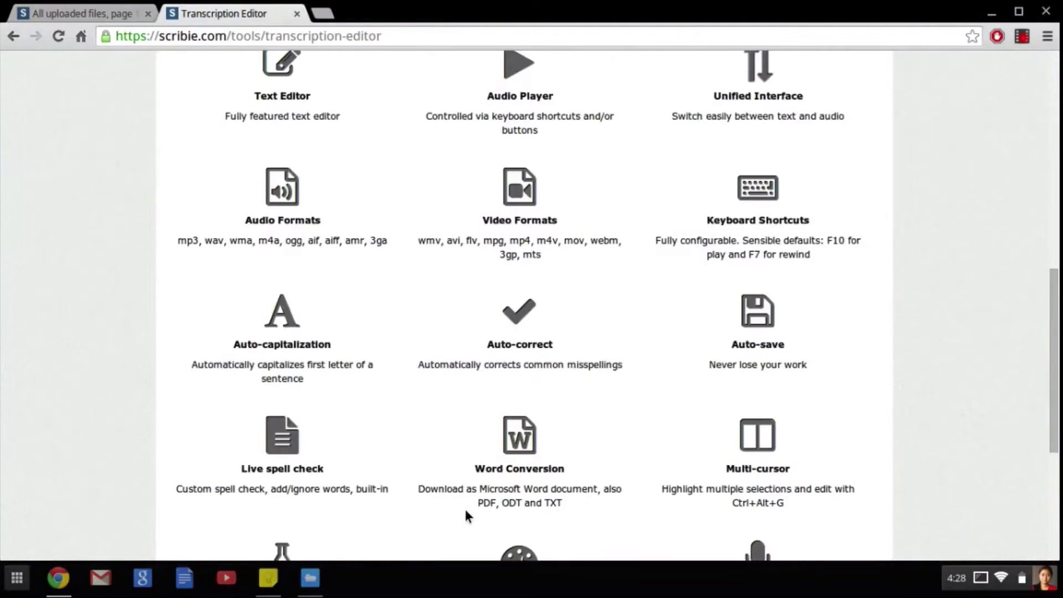
scroll(468, 510, down, 2)
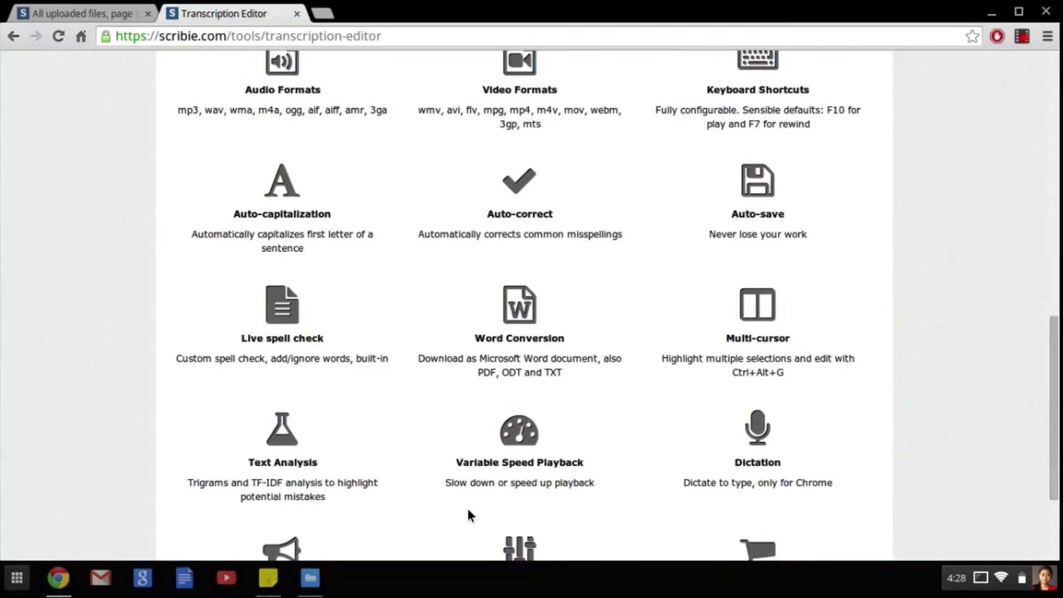
scroll(469, 510, down, 2)
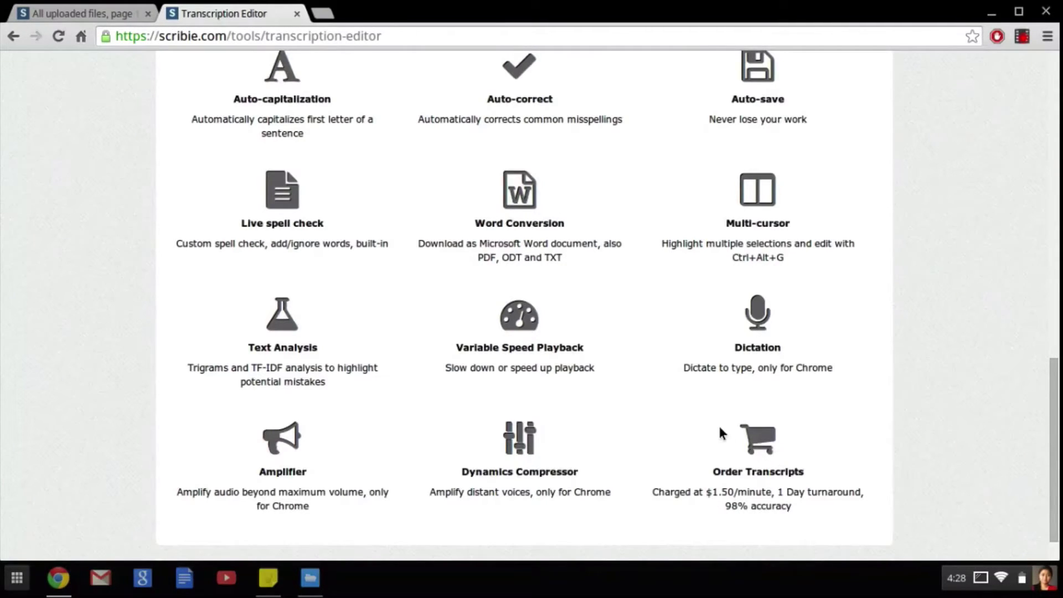
scroll(719, 429, up, 10)
scroll(720, 433, up, 3)
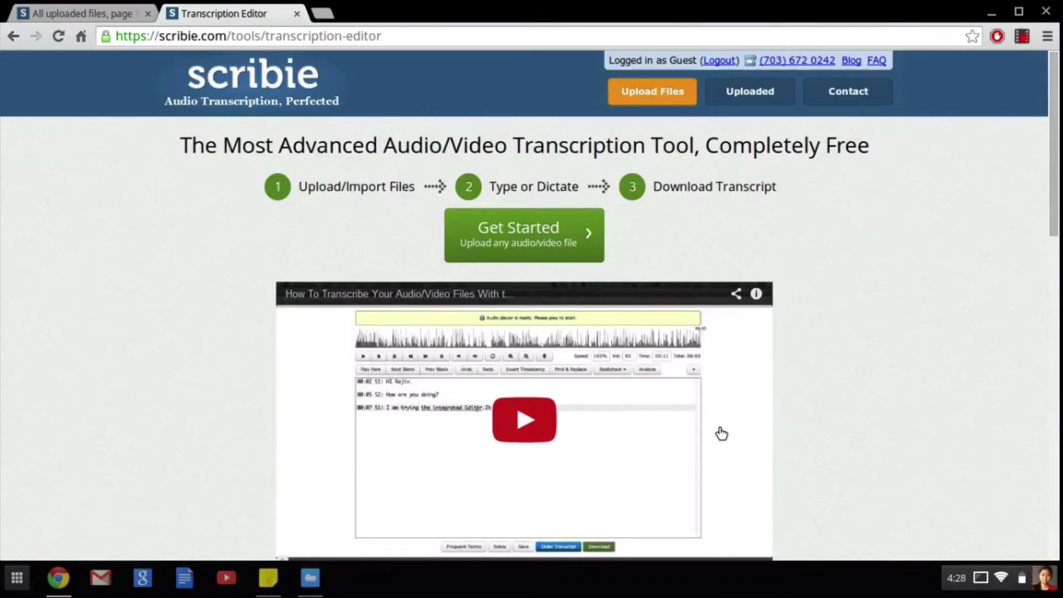